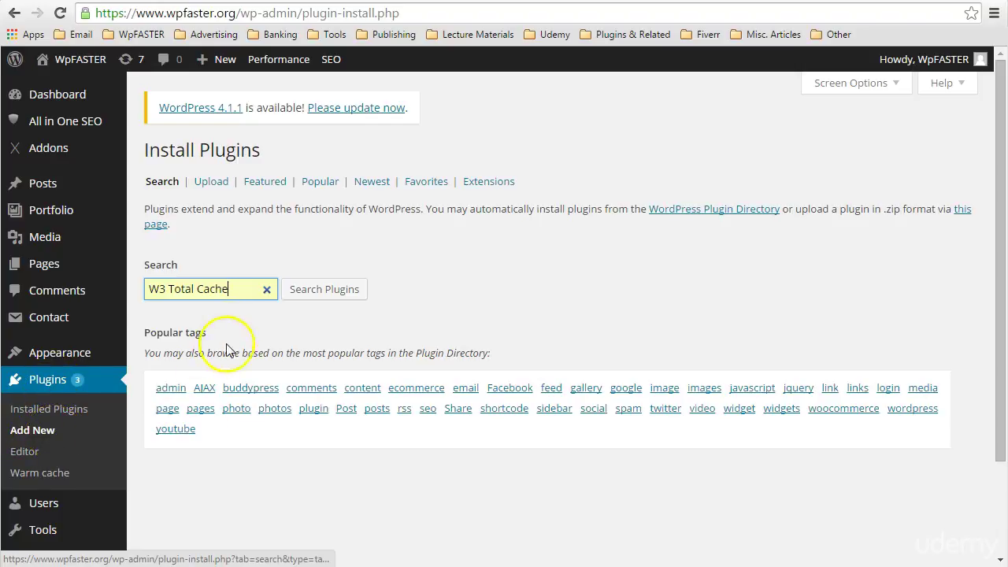
Search the plugin directory for W3 Total Cache and view the details of the plugin with that exact name.
{"action": "left_click", "coordinate": [311, 291]}
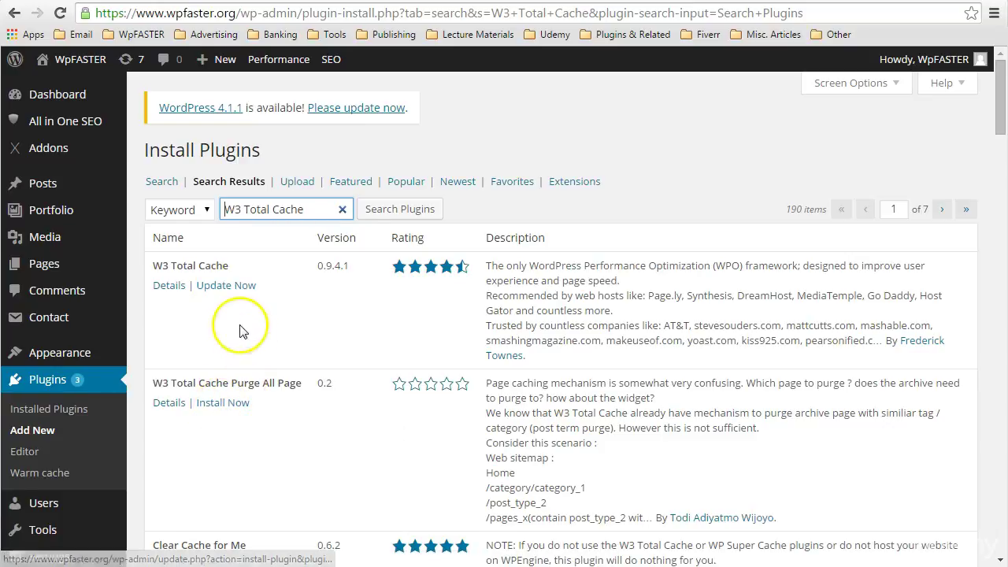
{"action": "left_click", "coordinate": [168, 287]}
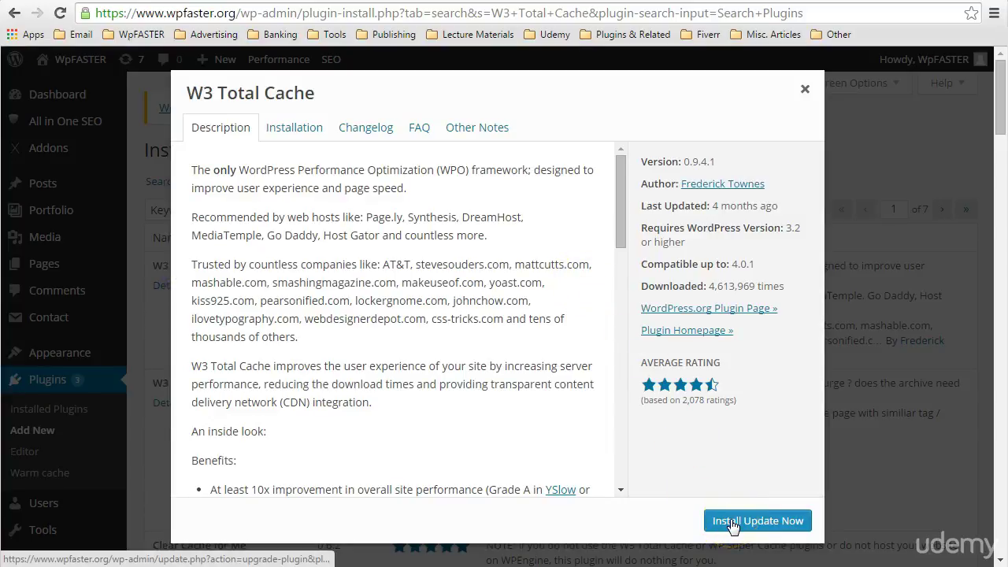
{"action": "left_click", "coordinate": [805, 92]}
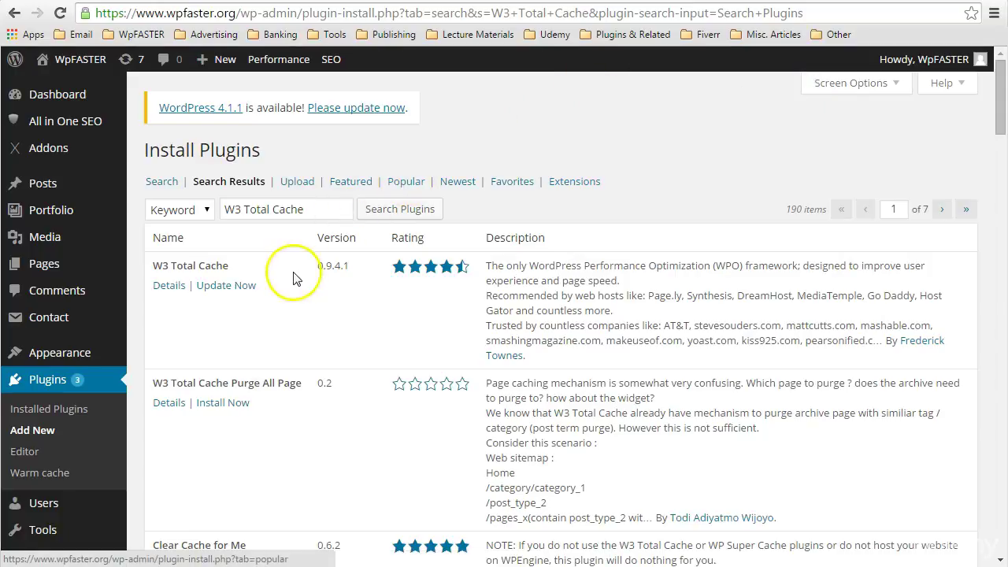
Open the General Settings page of the W3 Total Cache plugin.
{"action": "scroll", "coordinate": [291, 284], "scroll_direction": "down", "scroll_amount": 4}
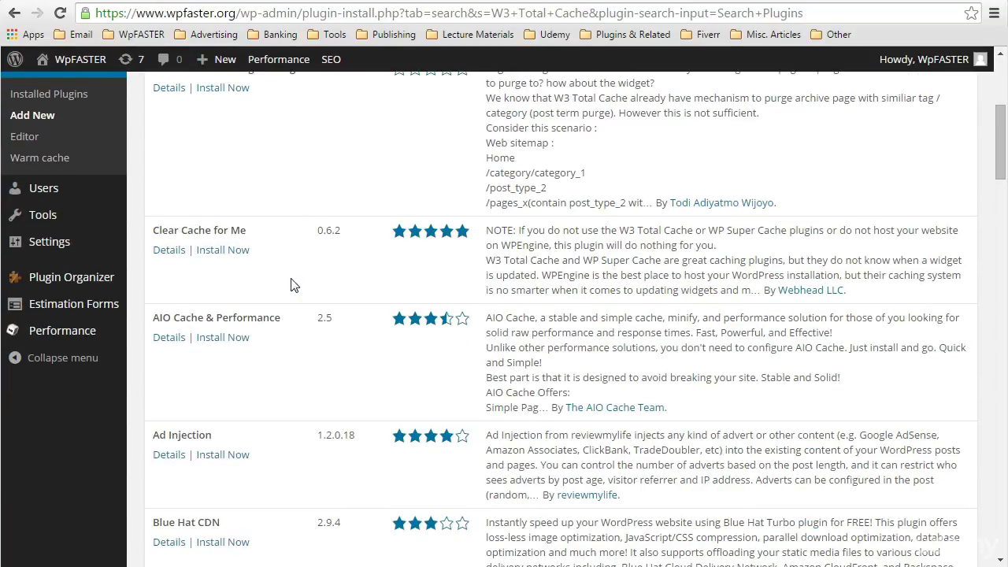
{"action": "mouse_move", "coordinate": [73, 334]}
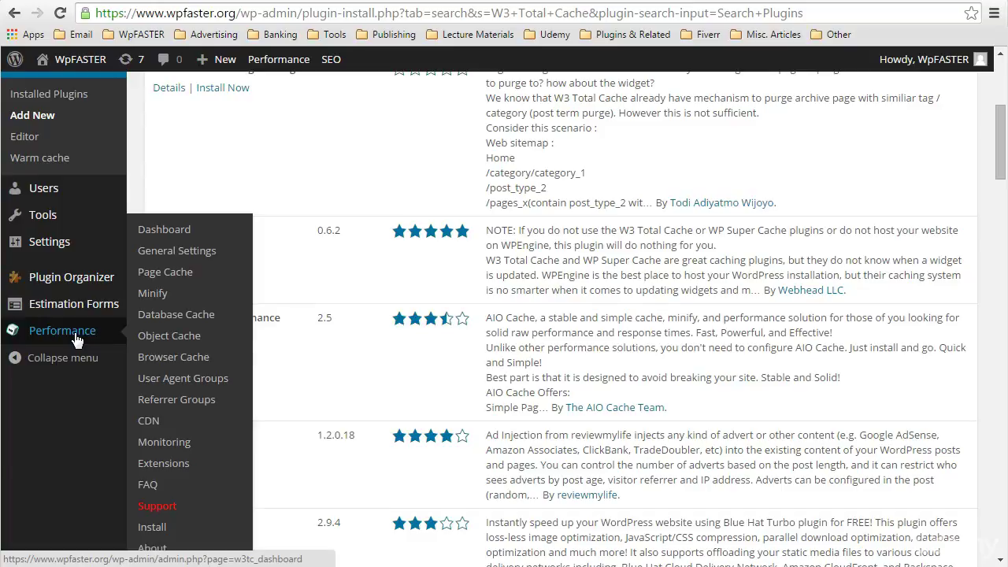
{"action": "left_click", "coordinate": [176, 253]}
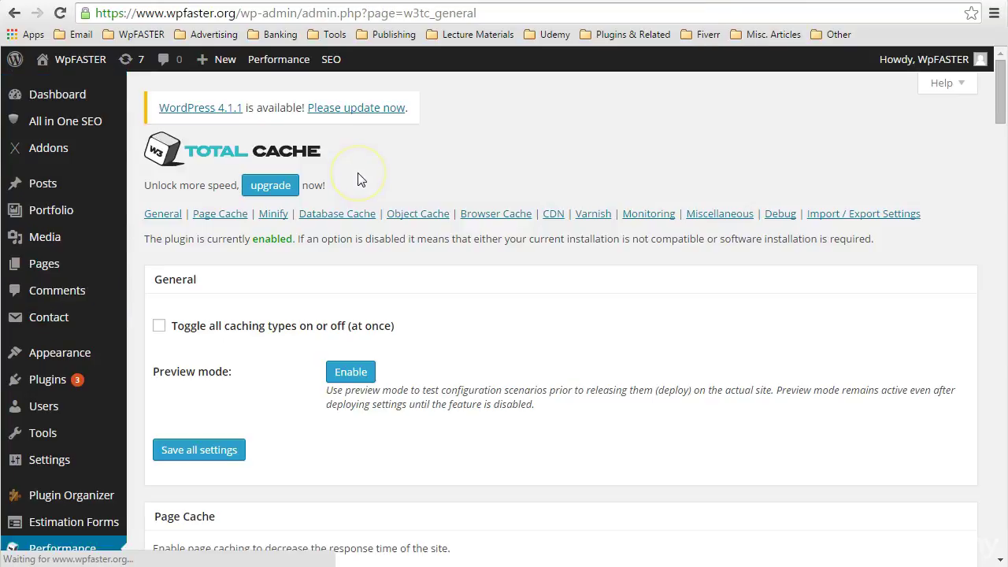
{"action": "left_click", "coordinate": [482, 168]}
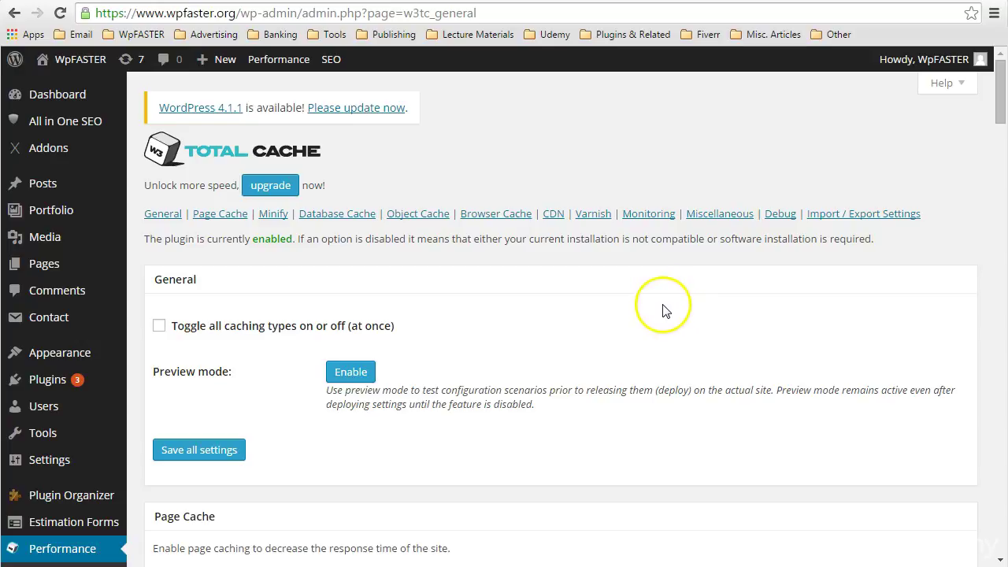
Go to the Page Cache section of the general settings and make sure page cache is enabled.
{"action": "scroll", "coordinate": [663, 309], "scroll_direction": "down", "scroll_amount": 1}
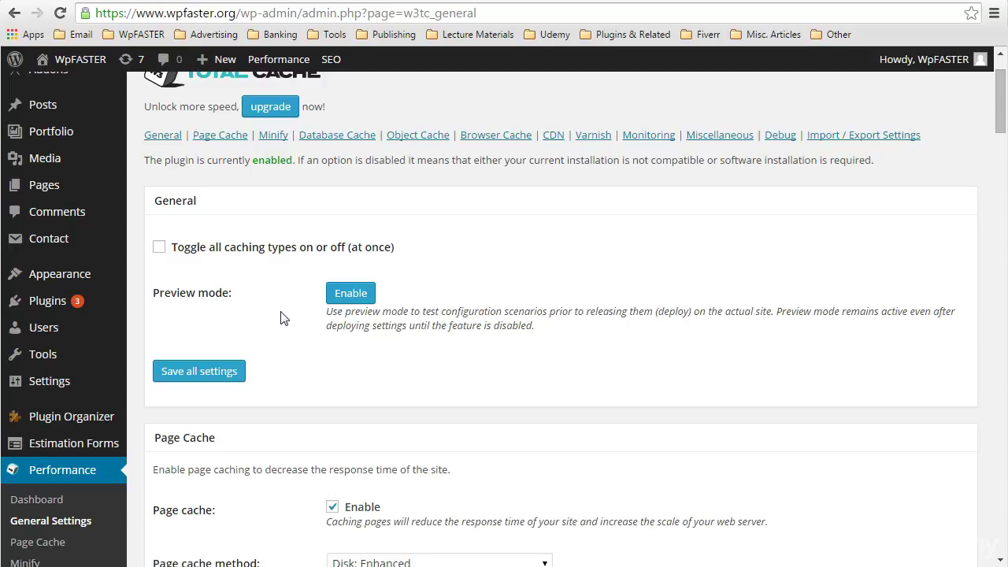
{"action": "left_click", "coordinate": [224, 142]}
{"action": "scroll", "coordinate": [635, 292], "scroll_direction": "up", "scroll_amount": 6}
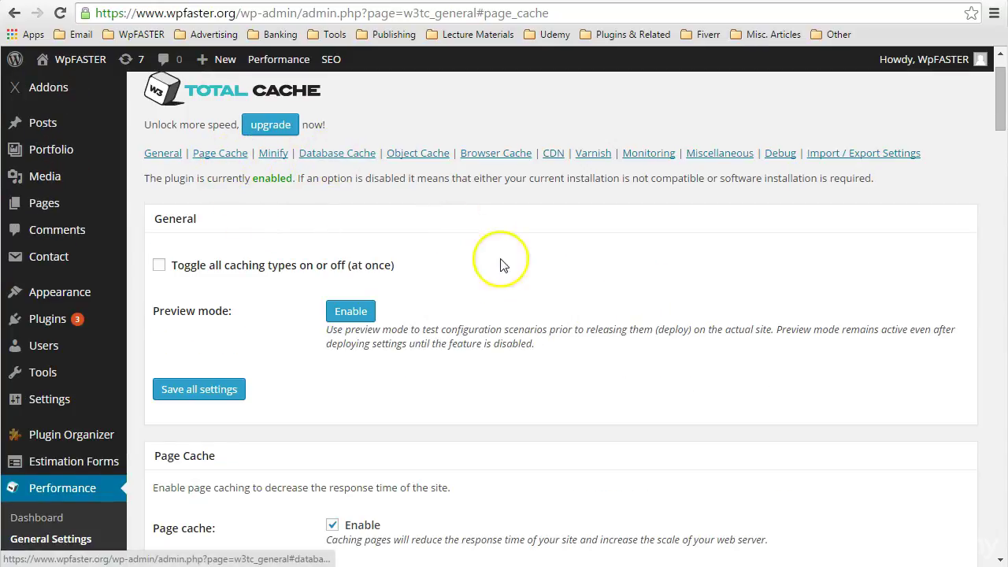
{"action": "scroll", "coordinate": [504, 265], "scroll_direction": "down", "scroll_amount": 2}
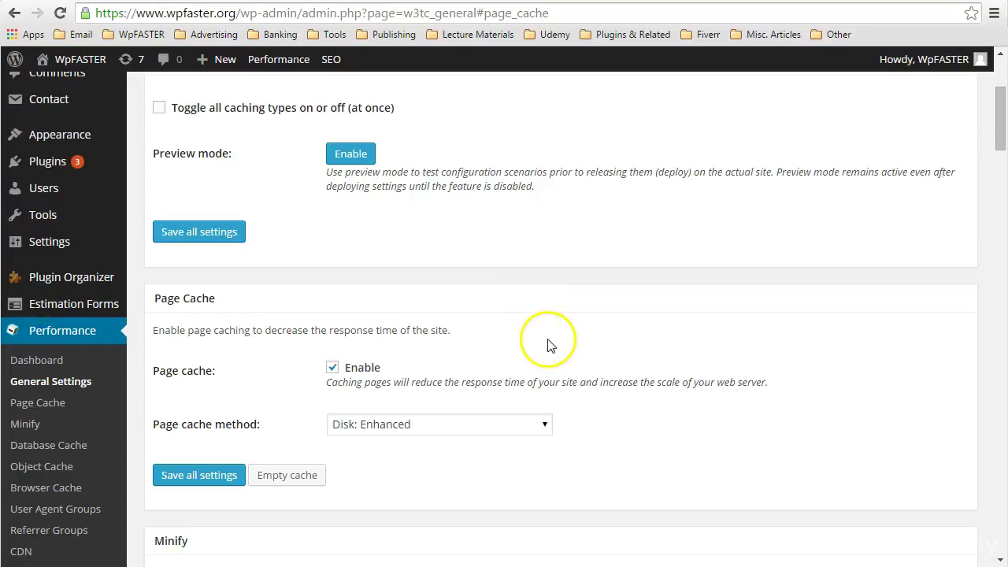
{"action": "scroll", "coordinate": [607, 351], "scroll_direction": "up", "scroll_amount": 1}
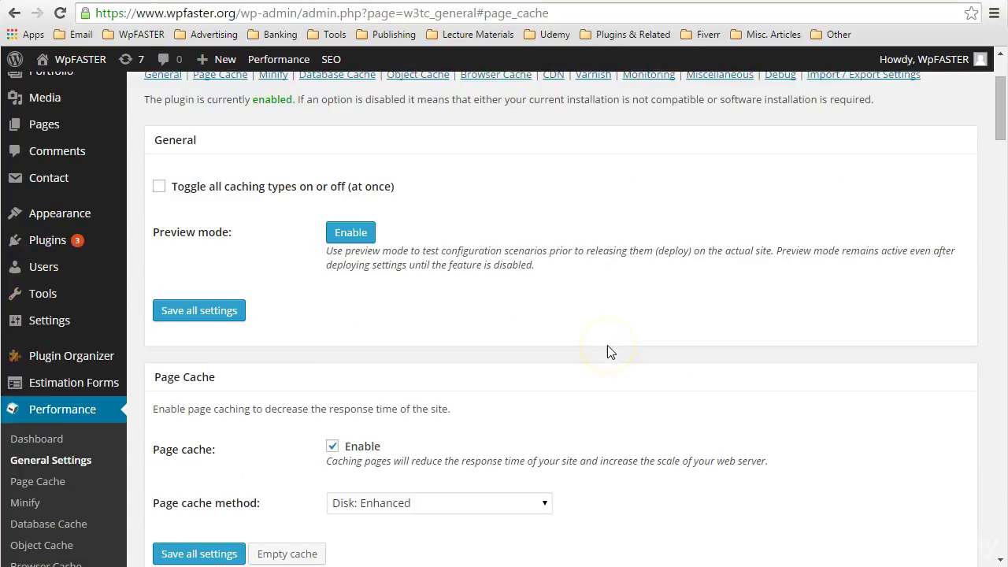
{"action": "scroll", "coordinate": [607, 351], "scroll_direction": "down", "scroll_amount": 1}
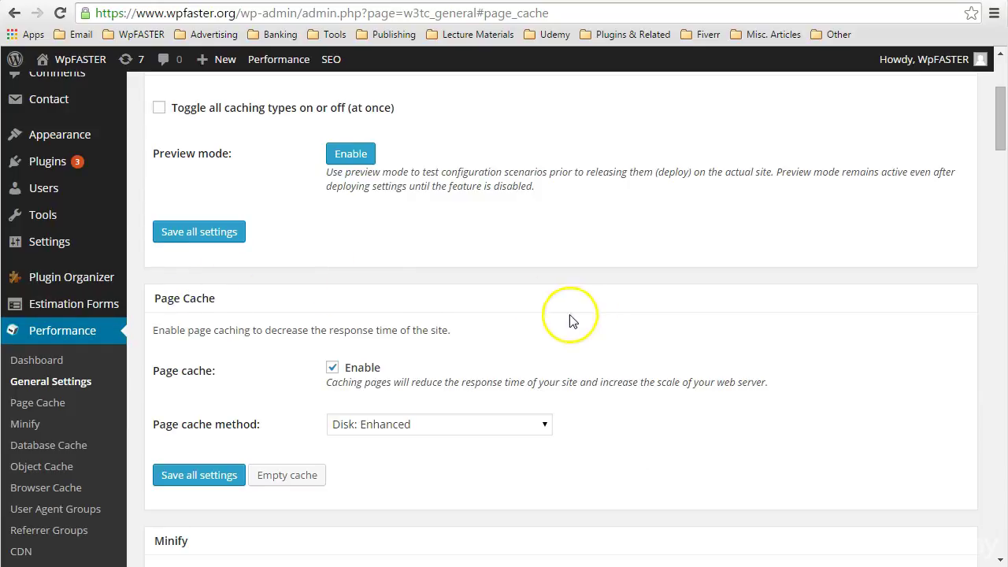
{"action": "left_click", "coordinate": [335, 368]}
{"action": "left_click", "coordinate": [335, 368]}
{"action": "scroll", "coordinate": [611, 389], "scroll_direction": "down", "scroll_amount": 1}
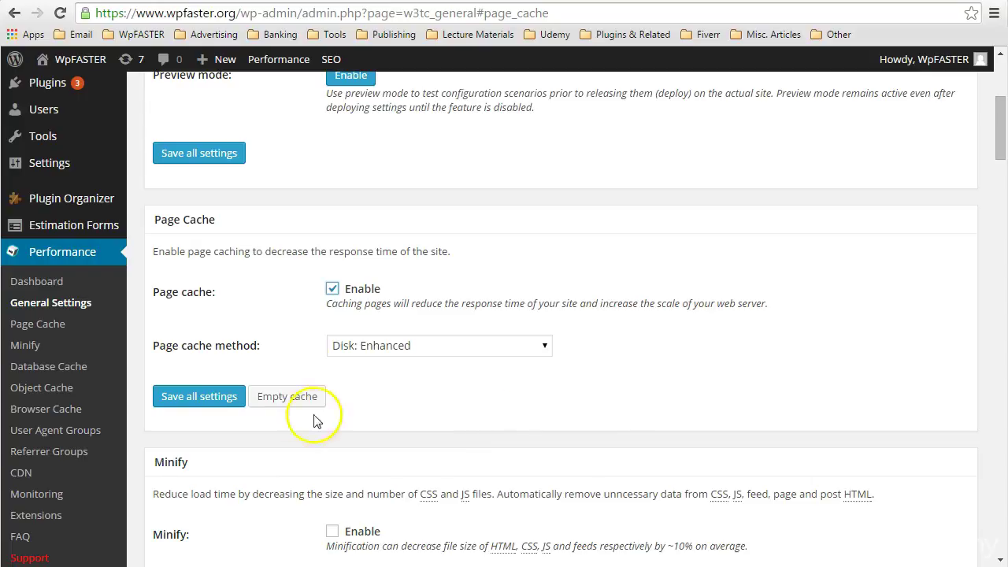
Review the available page cache methods and the neighbouring Minify section.
{"action": "left_click", "coordinate": [201, 358]}
{"action": "left_click", "coordinate": [545, 345]}
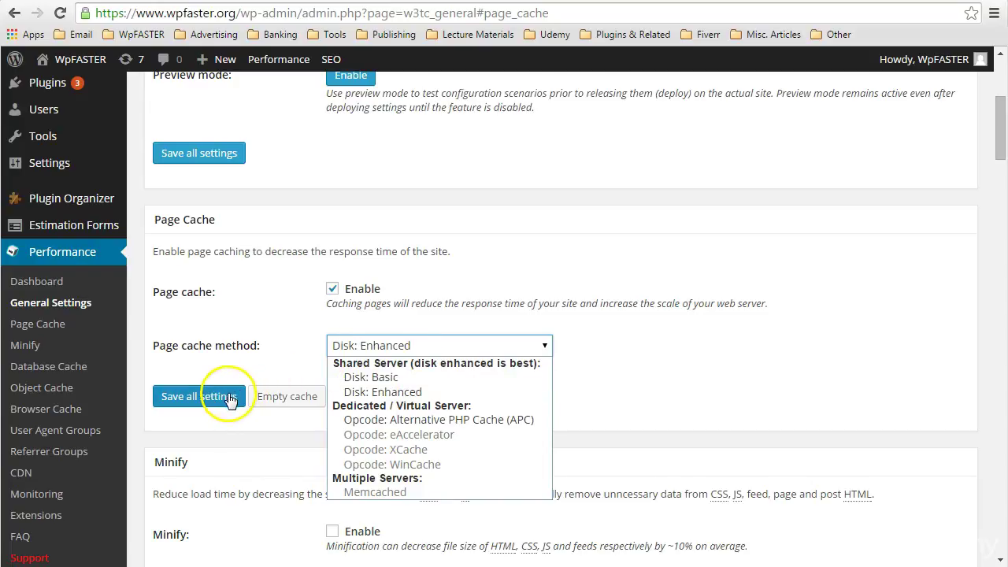
{"action": "scroll", "coordinate": [663, 280], "scroll_direction": "up", "scroll_amount": 2}
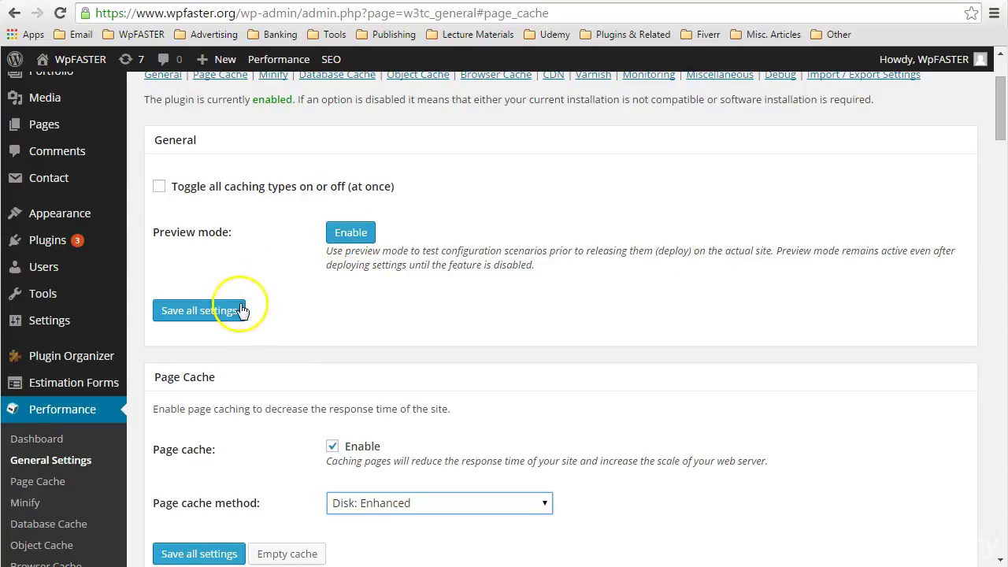
{"action": "scroll", "coordinate": [650, 315], "scroll_direction": "down", "scroll_amount": 1}
{"action": "scroll", "coordinate": [651, 321], "scroll_direction": "down", "scroll_amount": 4}
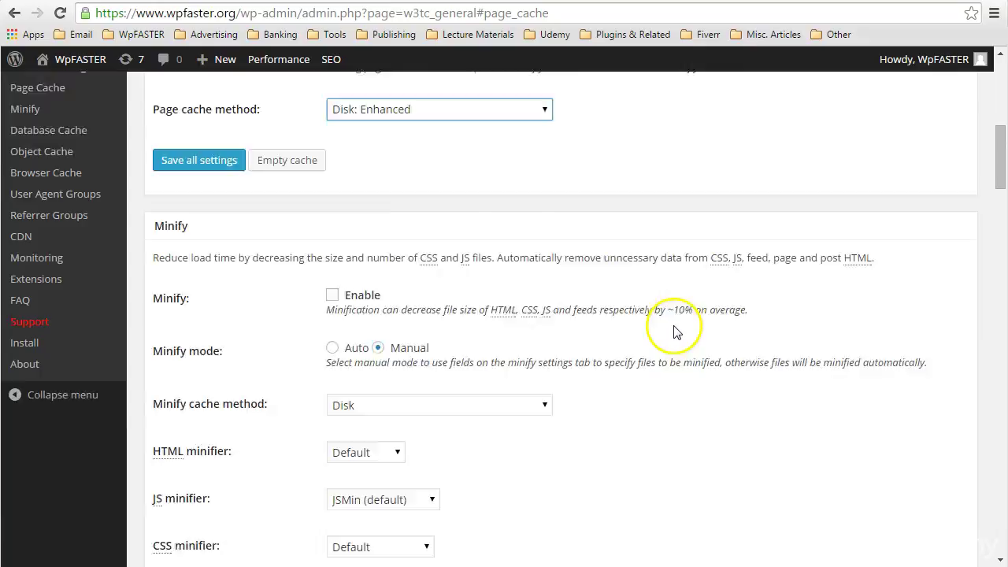
{"action": "scroll", "coordinate": [673, 331], "scroll_direction": "up", "scroll_amount": 4}
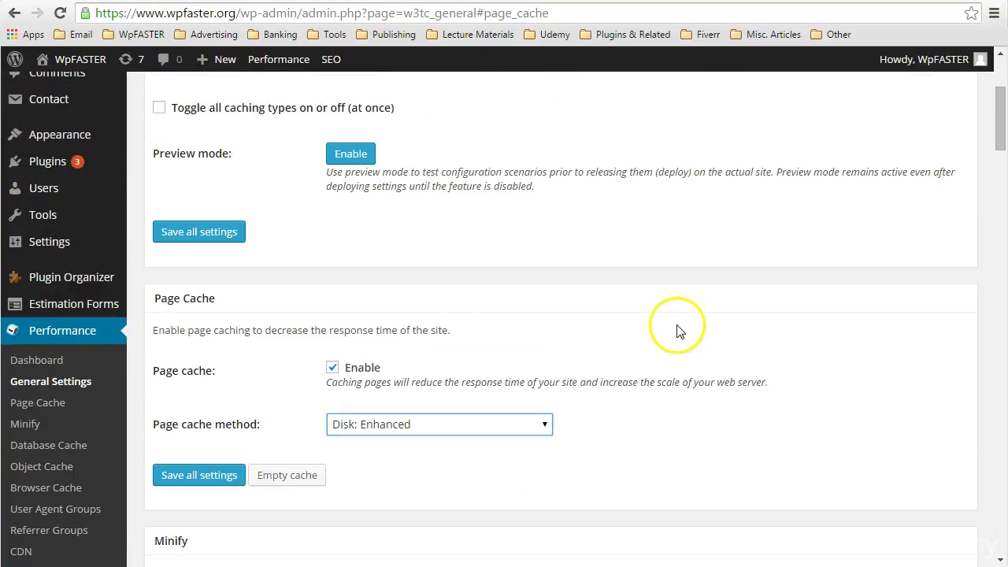
Set the page cache method to Disk: Enhanced.
{"action": "left_click", "coordinate": [544, 425]}
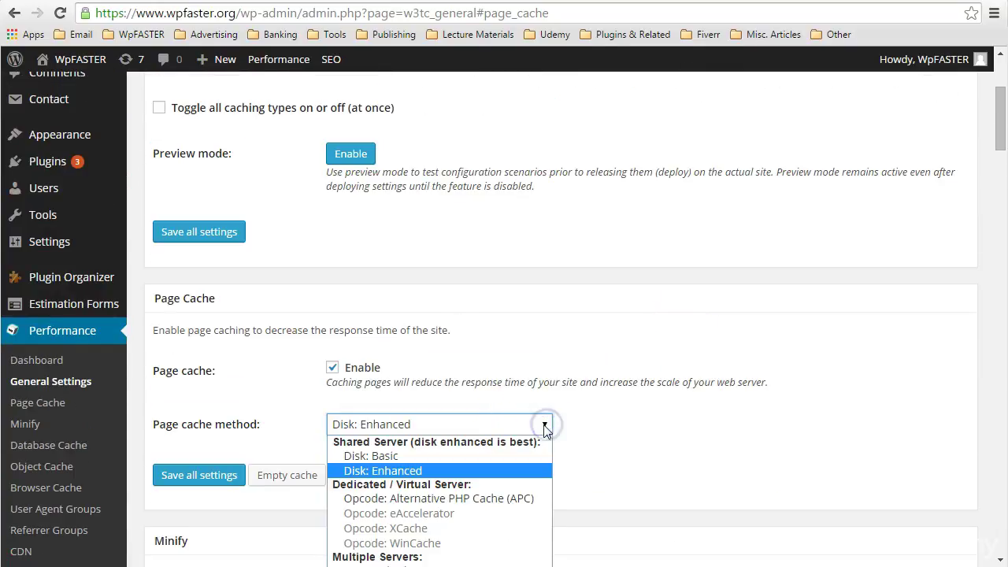
{"action": "left_click", "coordinate": [513, 496]}
{"action": "left_click", "coordinate": [504, 470]}
{"action": "left_click", "coordinate": [545, 425]}
{"action": "left_click", "coordinate": [513, 469]}
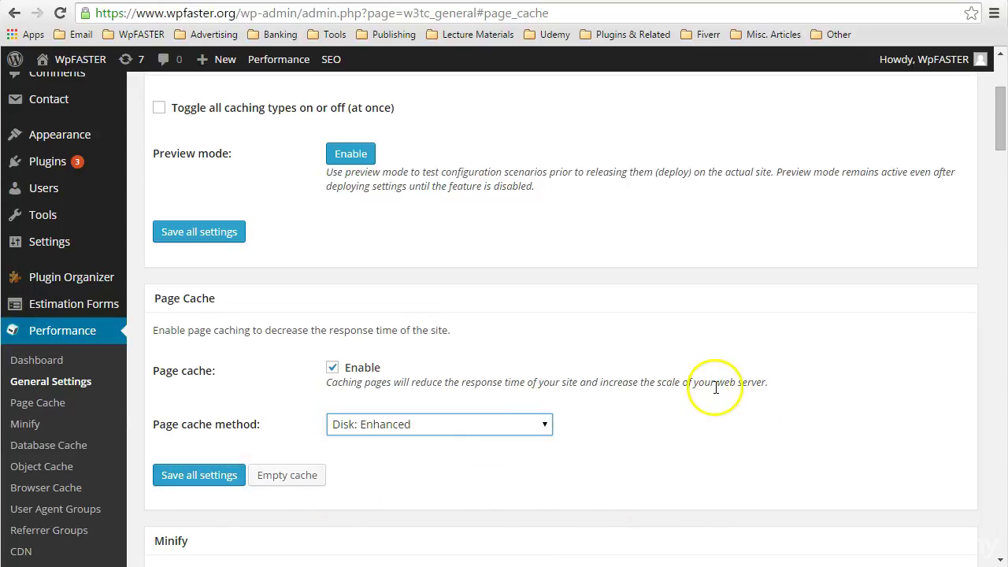
Open the plugin's dedicated Page Cache settings page, leaving the general settings without saving.
{"action": "scroll", "coordinate": [712, 394], "scroll_direction": "down", "scroll_amount": 2}
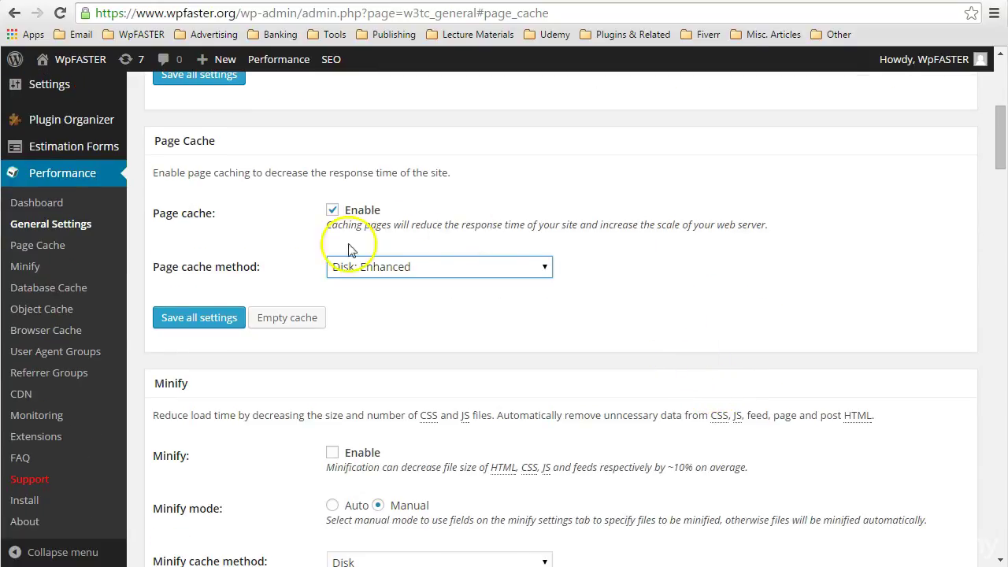
{"action": "left_click", "coordinate": [51, 248]}
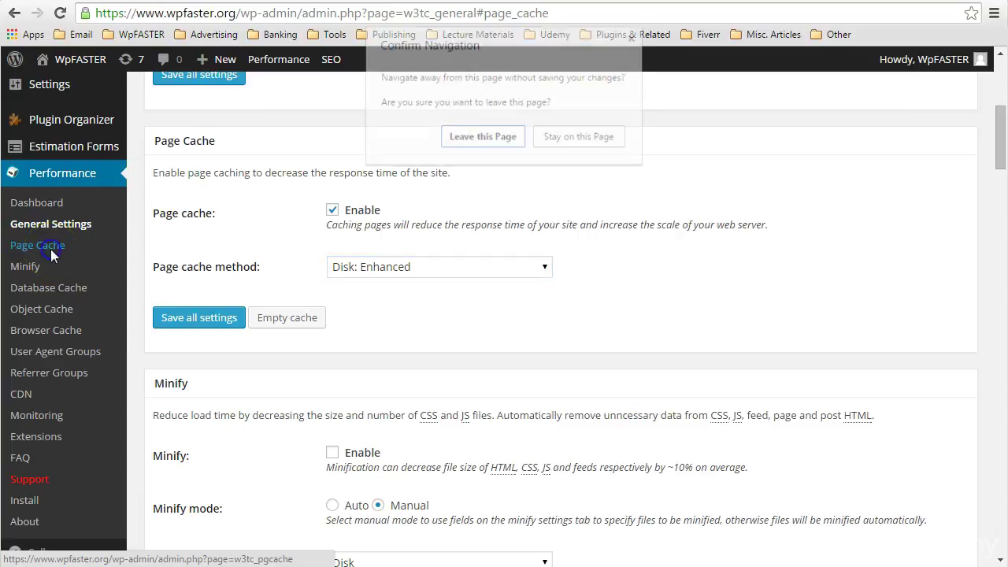
{"action": "left_click", "coordinate": [471, 141]}
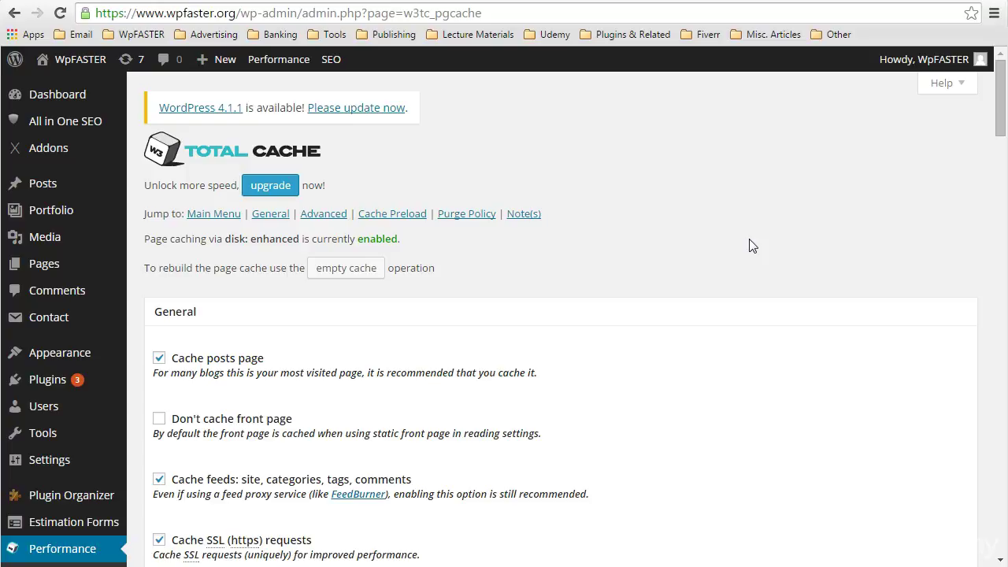
Look over the Page Cache page and the site-wide commands for emptying all caches or individual modules.
{"action": "scroll", "coordinate": [752, 246], "scroll_direction": "down", "scroll_amount": 1}
{"action": "scroll", "coordinate": [752, 246], "scroll_direction": "down", "scroll_amount": 1}
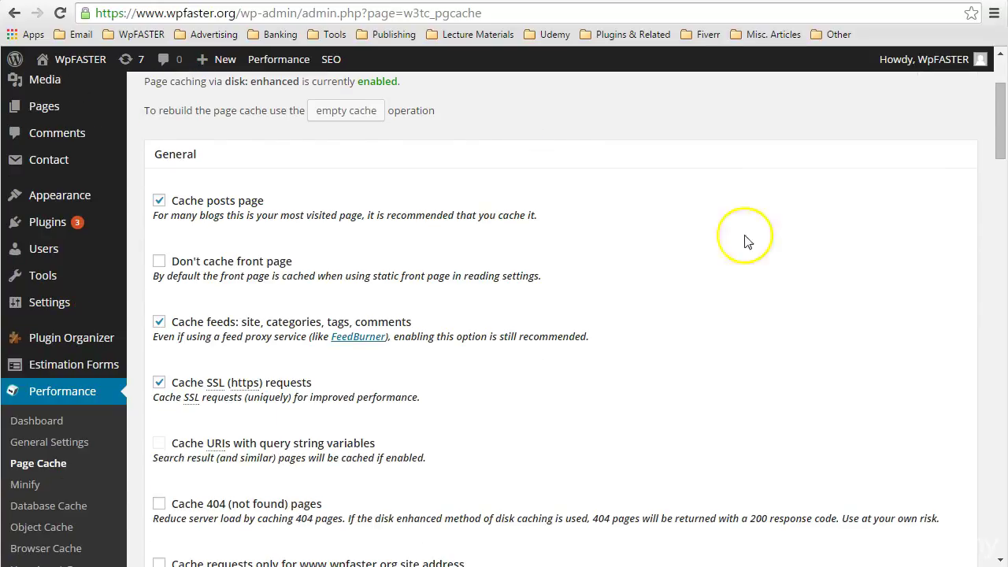
{"action": "left_click", "coordinate": [186, 155]}
{"action": "scroll", "coordinate": [748, 262], "scroll_direction": "up", "scroll_amount": 2}
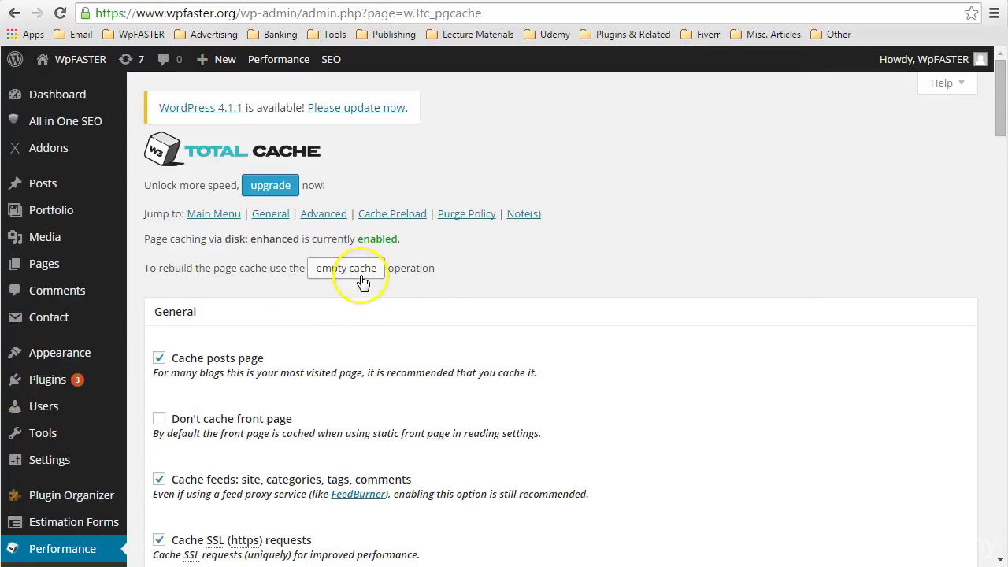
{"action": "mouse_move", "coordinate": [283, 63]}
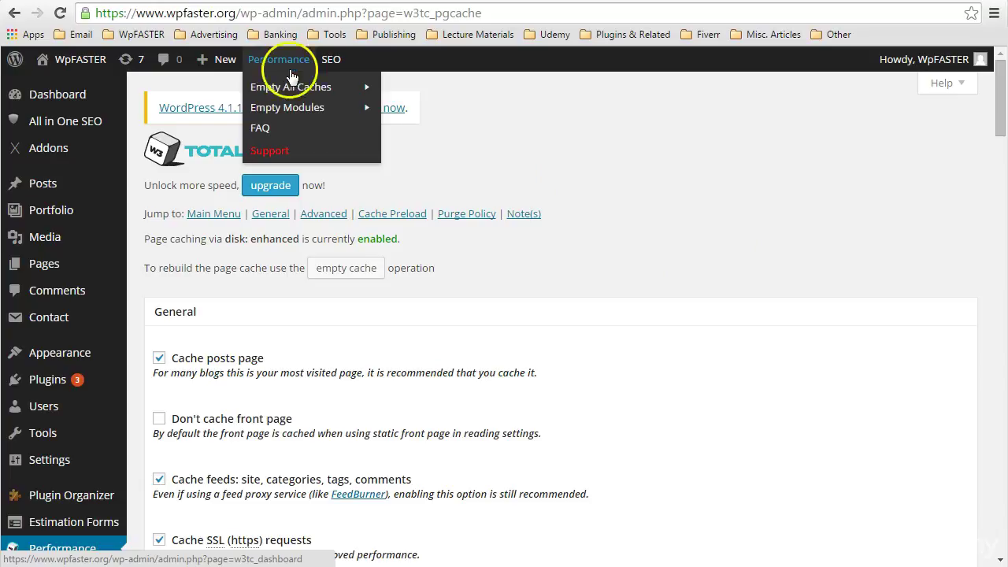
{"action": "mouse_move", "coordinate": [292, 91]}
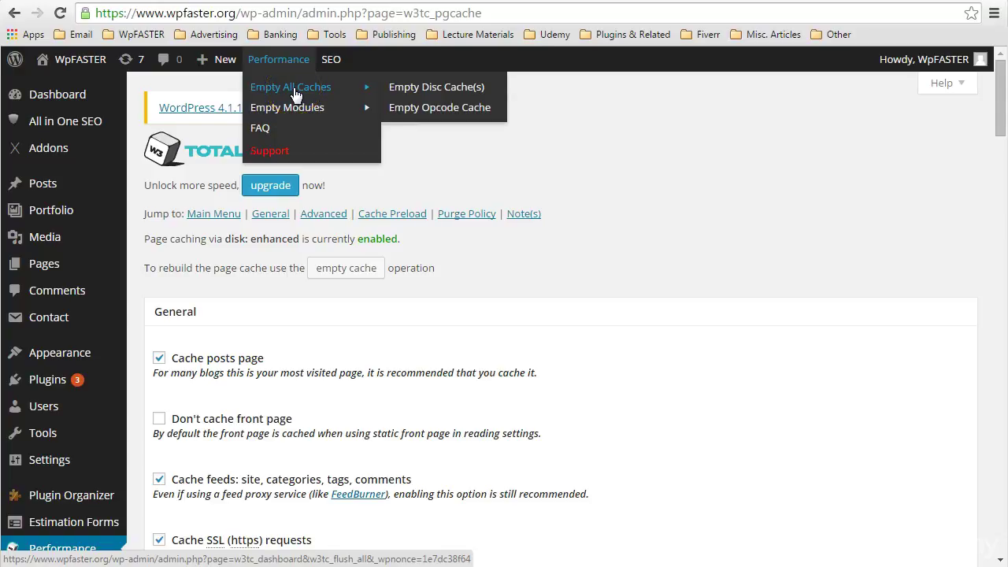
{"action": "mouse_move", "coordinate": [294, 116]}
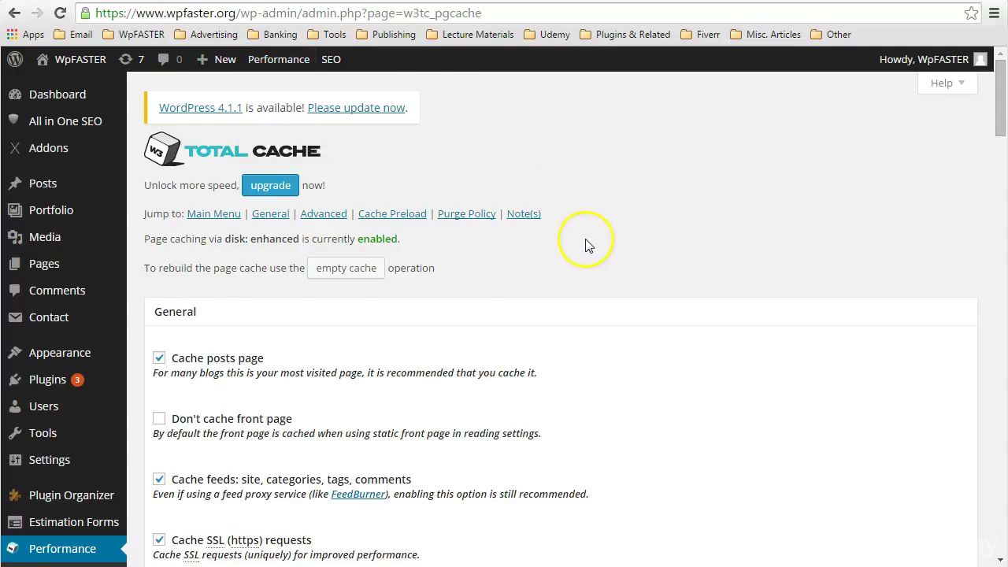
Review the General page cache options for the posts page, front page, feeds and SSL requests.
{"action": "scroll", "coordinate": [583, 236], "scroll_direction": "down", "scroll_amount": 1}
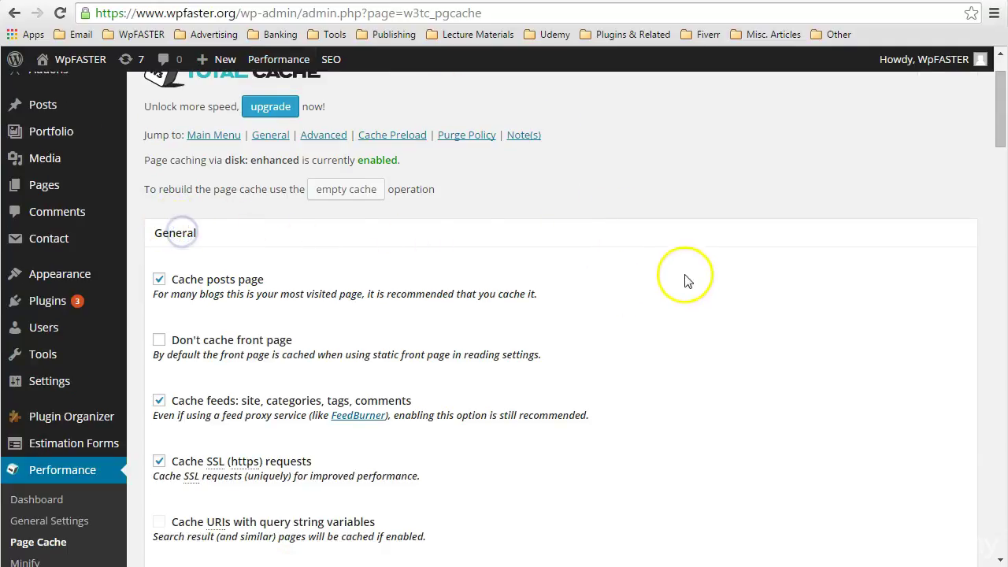
{"action": "scroll", "coordinate": [711, 286], "scroll_direction": "down", "scroll_amount": 1}
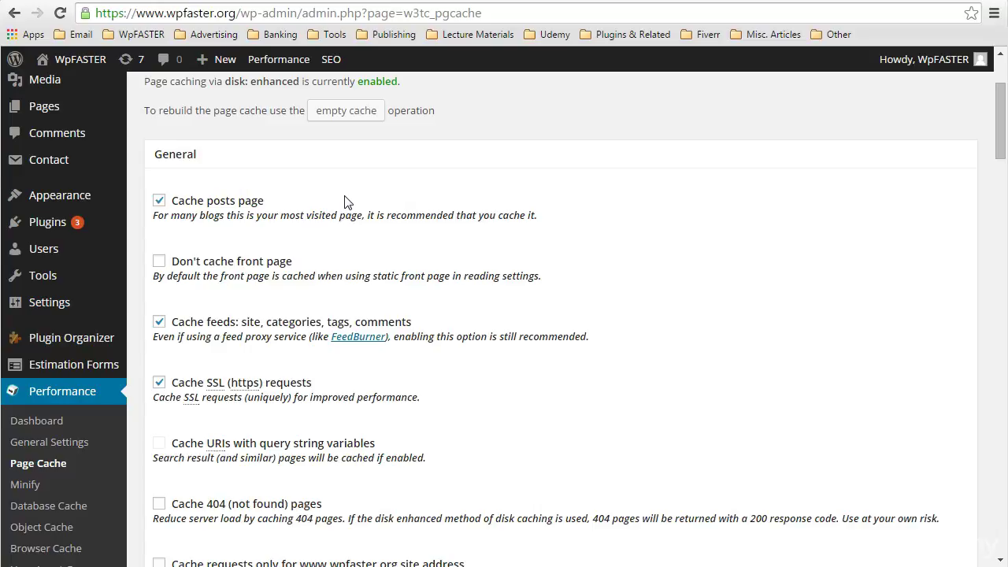
{"action": "scroll", "coordinate": [344, 202], "scroll_direction": "down", "scroll_amount": 1}
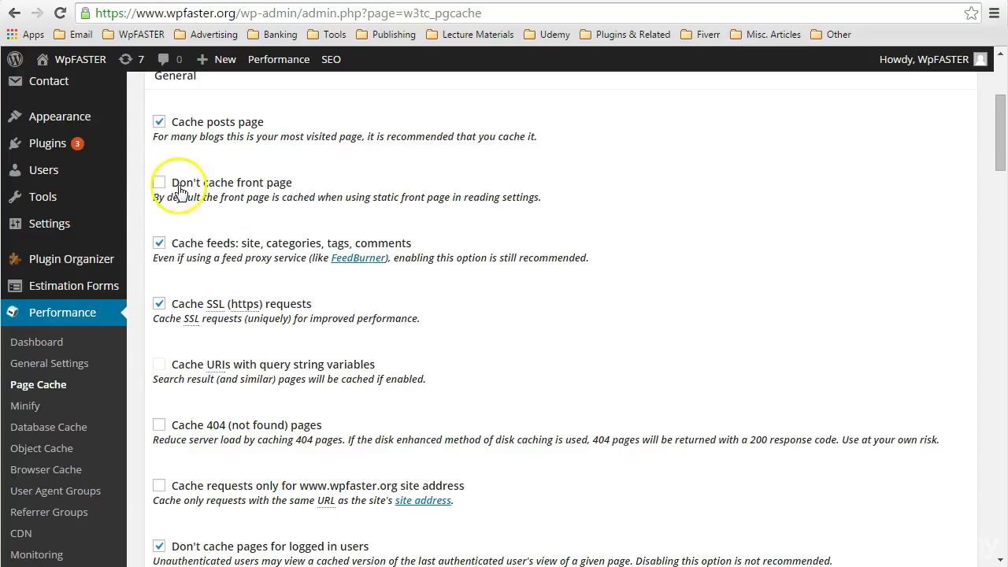
{"action": "mouse_move", "coordinate": [79, 225]}
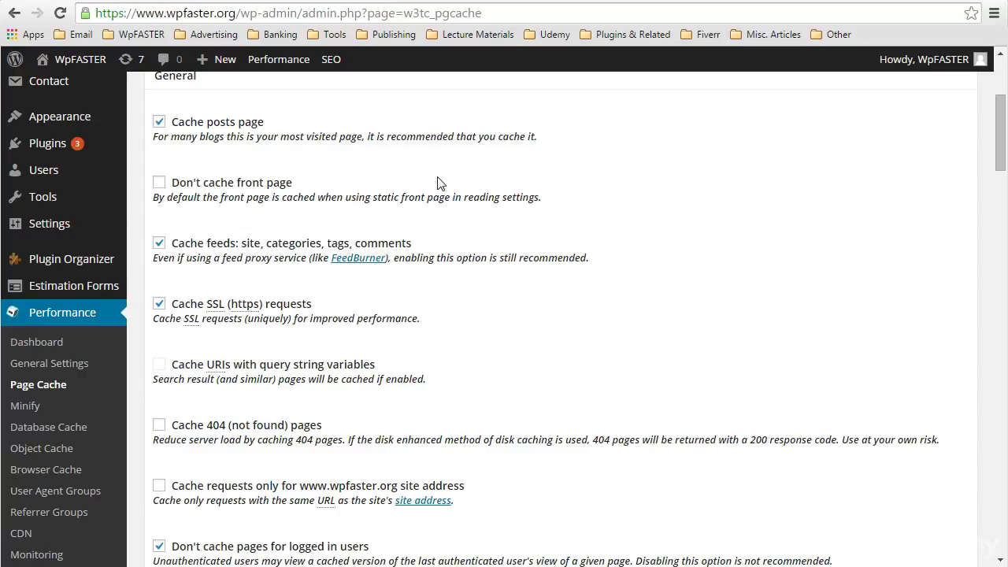
{"action": "scroll", "coordinate": [440, 183], "scroll_direction": "down", "scroll_amount": 1}
{"action": "scroll", "coordinate": [462, 166], "scroll_direction": "up", "scroll_amount": 1}
{"action": "scroll", "coordinate": [463, 166], "scroll_direction": "down", "scroll_amount": 3}
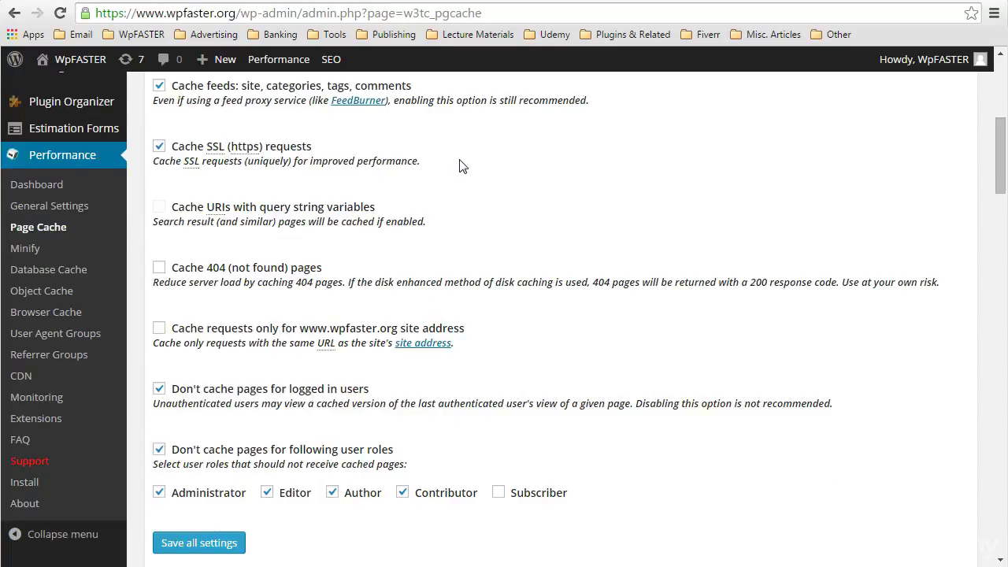
{"action": "scroll", "coordinate": [462, 165], "scroll_direction": "up", "scroll_amount": 2}
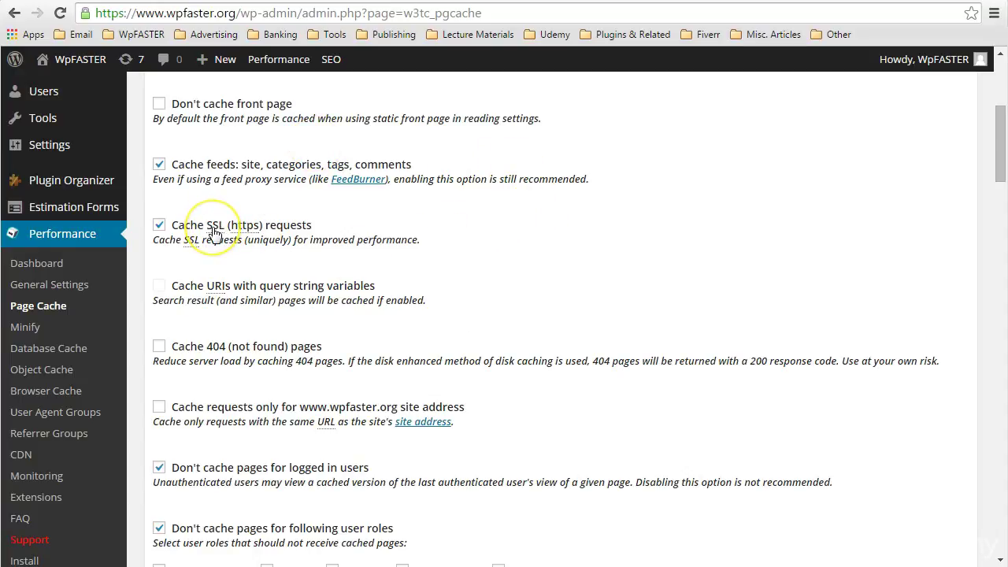
{"action": "mouse_move", "coordinate": [213, 232]}
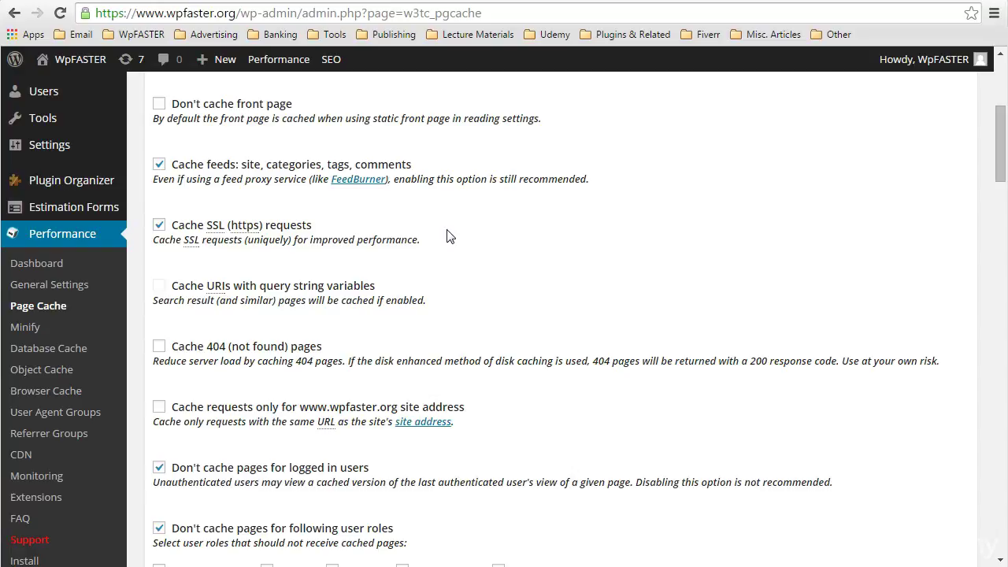
Review the caching options for query strings, 404 pages, the site address, logged-in users and user roles.
{"action": "scroll", "coordinate": [446, 236], "scroll_direction": "down", "scroll_amount": 1}
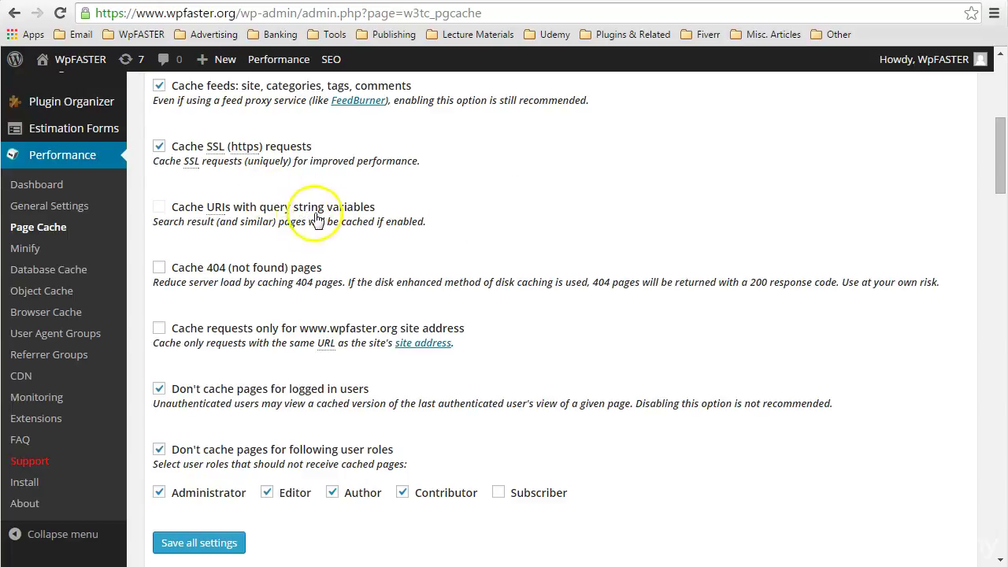
{"action": "scroll", "coordinate": [461, 226], "scroll_direction": "down", "scroll_amount": 1}
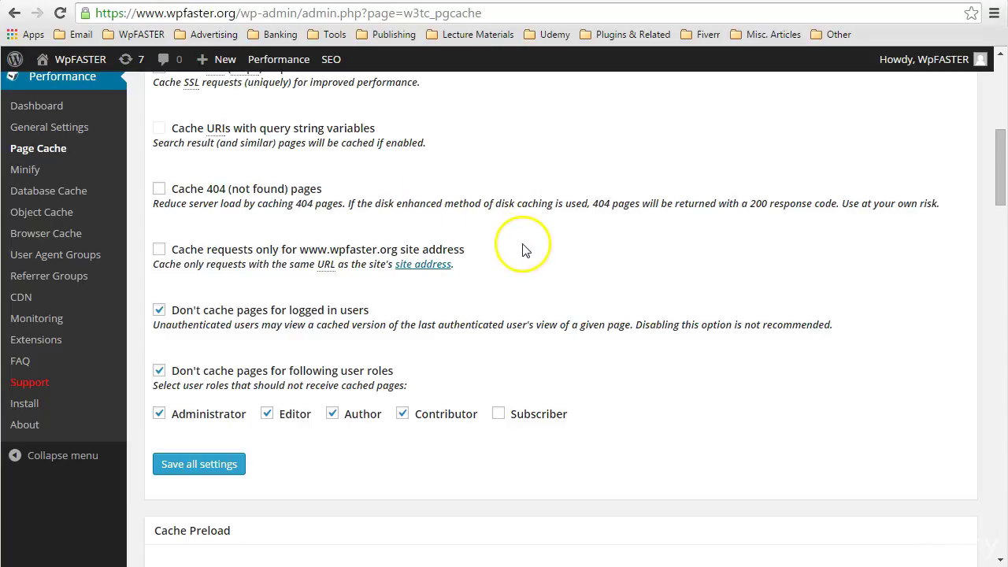
{"action": "scroll", "coordinate": [523, 250], "scroll_direction": "down", "scroll_amount": 1}
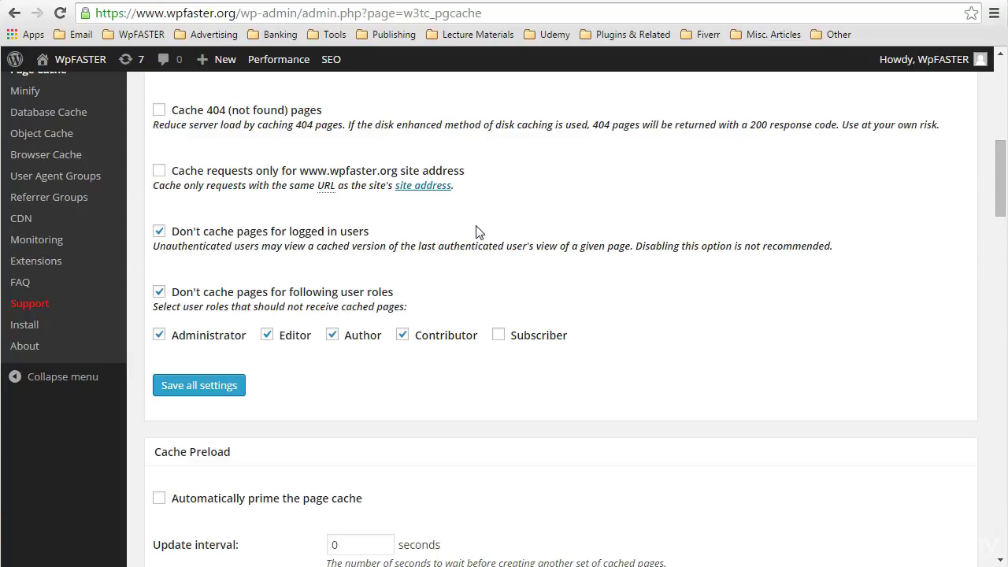
{"action": "scroll", "coordinate": [482, 225], "scroll_direction": "down", "scroll_amount": 1}
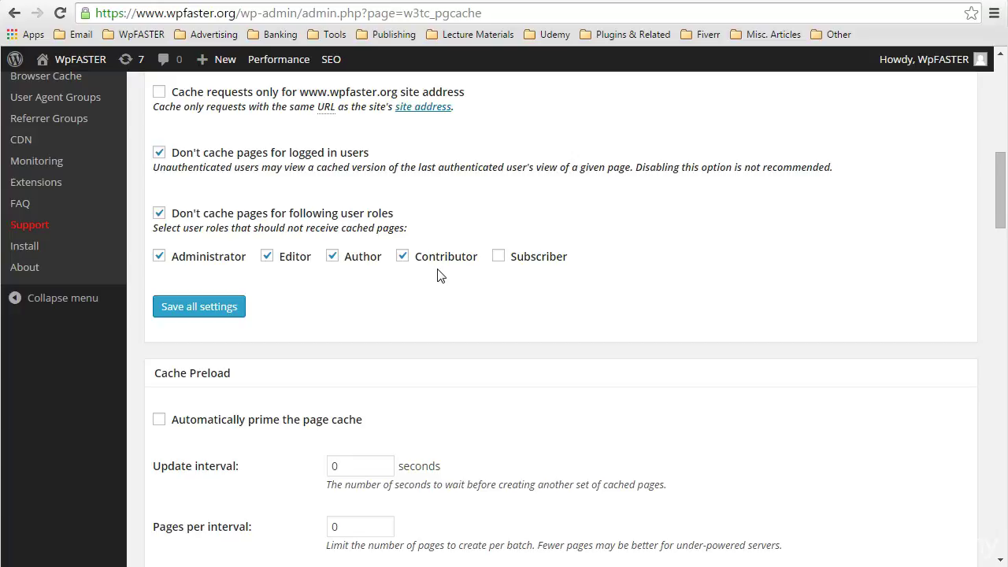
{"action": "scroll", "coordinate": [441, 275], "scroll_direction": "down", "scroll_amount": 1}
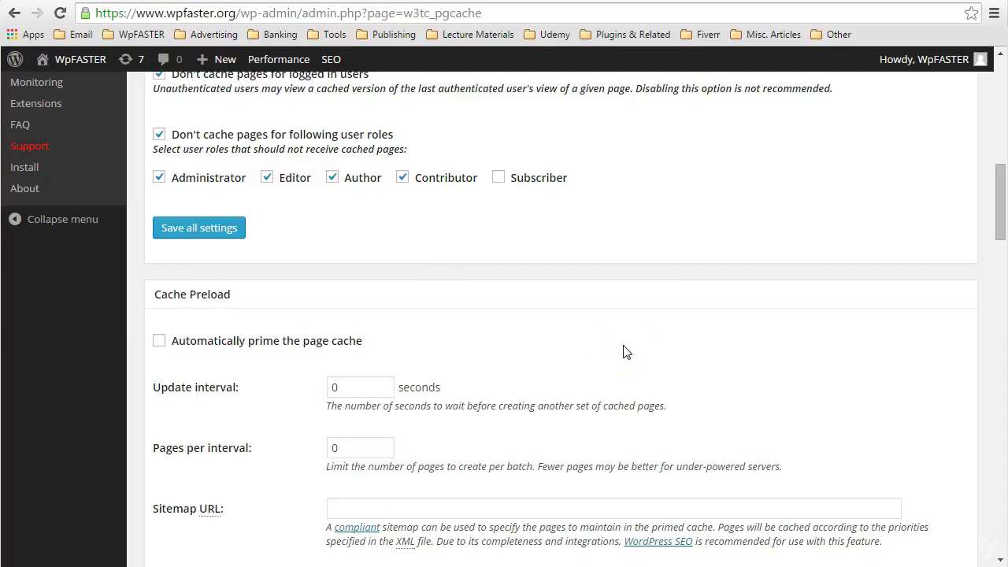
Examine the Cache Preload section, including automatic priming, update interval, pages per interval and sitemap URL.
{"action": "left_click", "coordinate": [644, 332]}
{"action": "scroll", "coordinate": [666, 315], "scroll_direction": "down", "scroll_amount": 2}
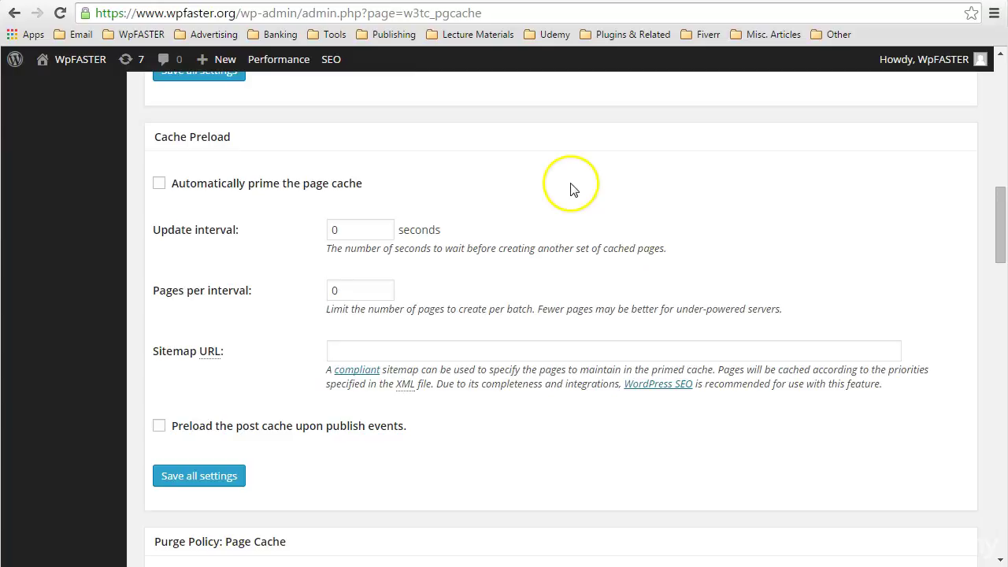
{"action": "left_click", "coordinate": [379, 229]}
{"action": "left_click", "coordinate": [367, 290]}
{"action": "left_click", "coordinate": [382, 350]}
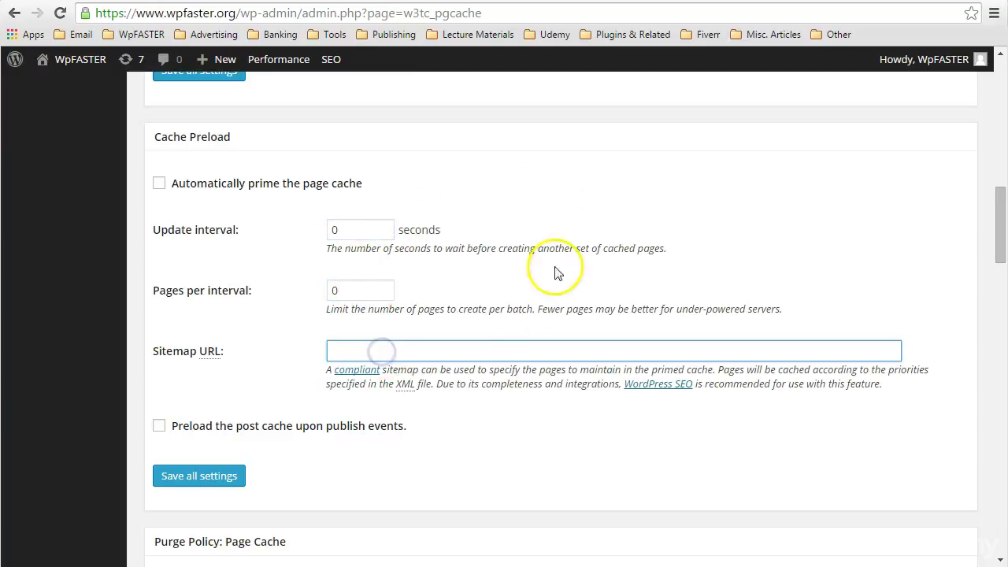
{"action": "left_click", "coordinate": [507, 176]}
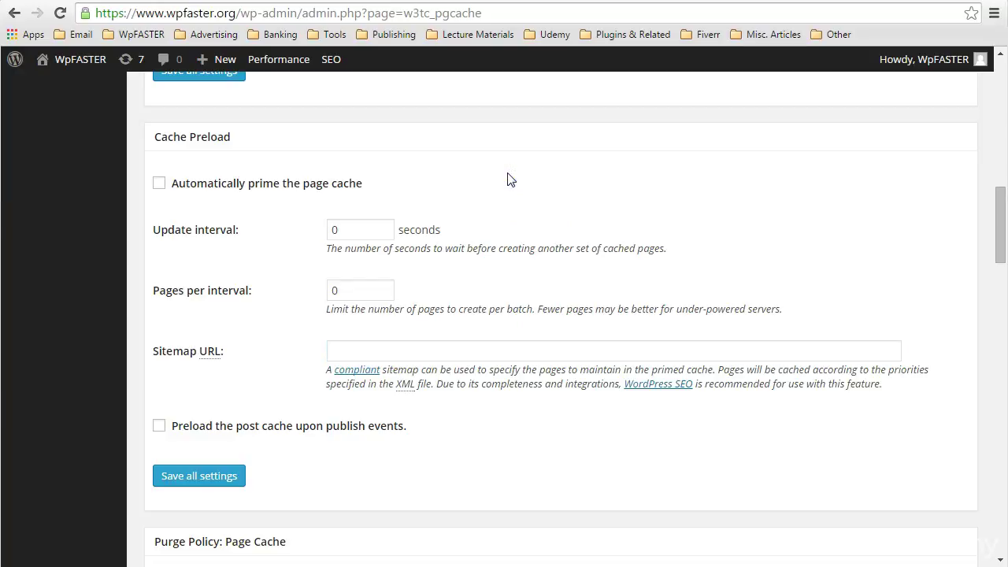
{"action": "left_click", "coordinate": [159, 185]}
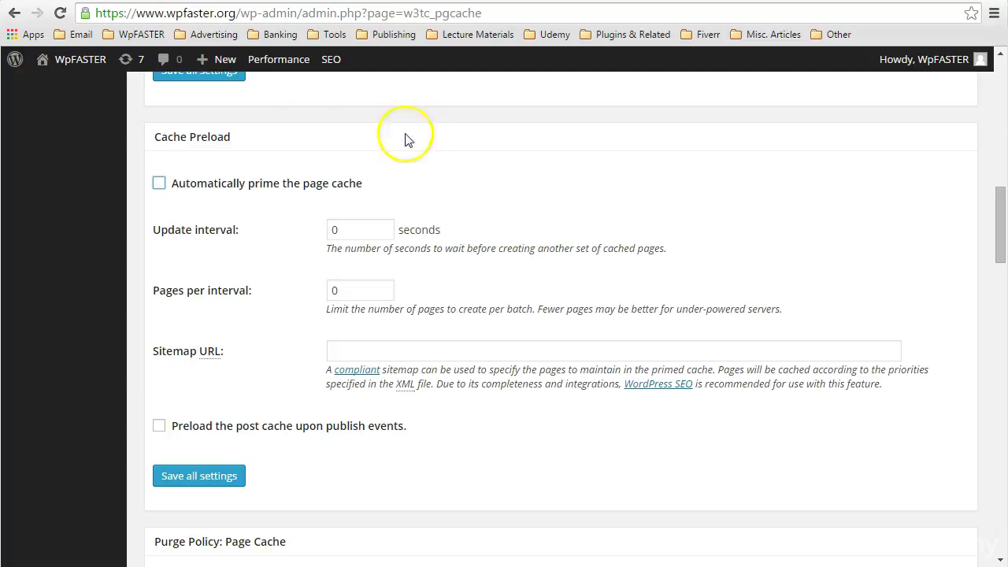
{"action": "left_click", "coordinate": [186, 136]}
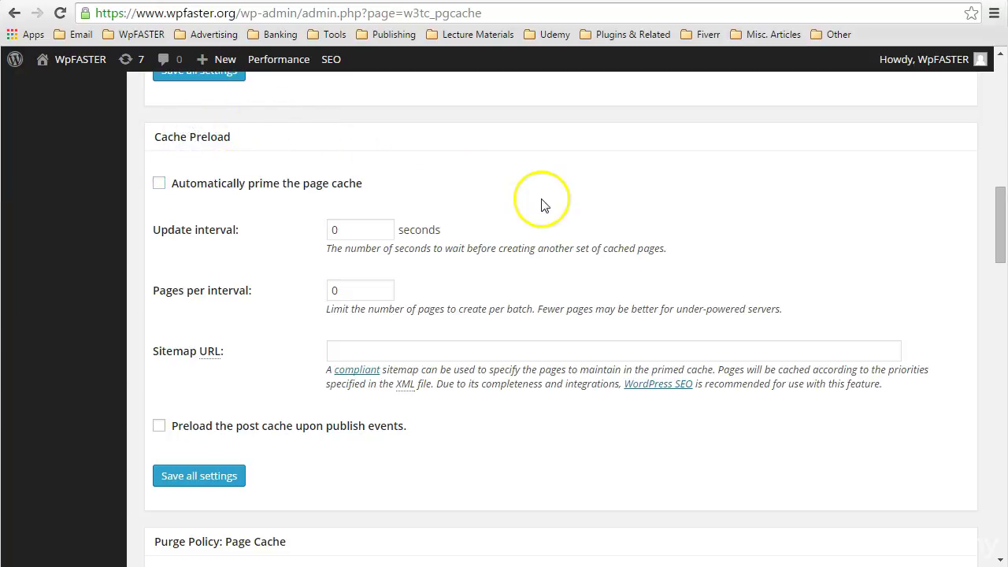
Read the Purge Policy introduction on which pages and feeds to purge, highlighting the word "defaults" in the recommendation.
{"action": "scroll", "coordinate": [551, 206], "scroll_direction": "down", "scroll_amount": 3}
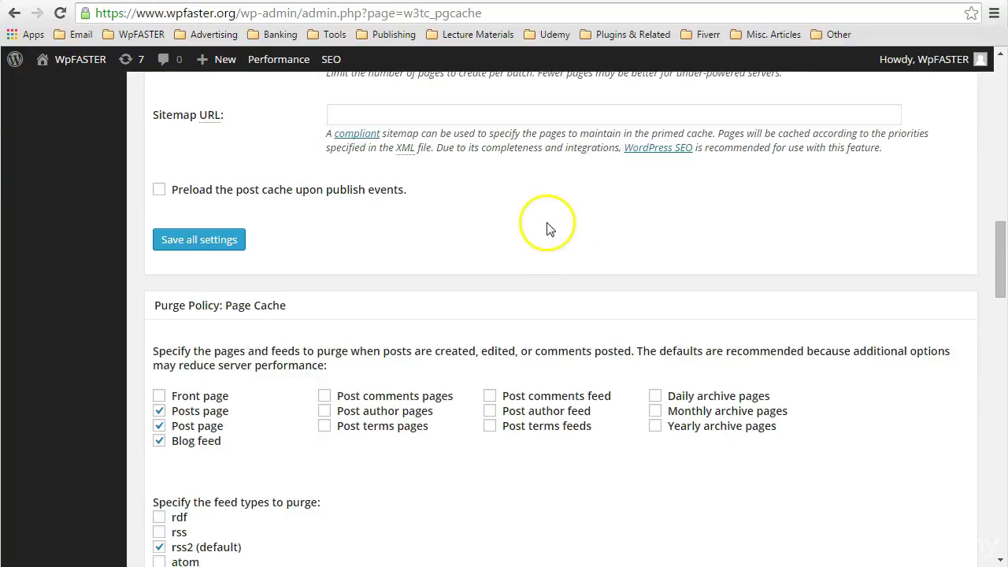
{"action": "left_click", "coordinate": [215, 308]}
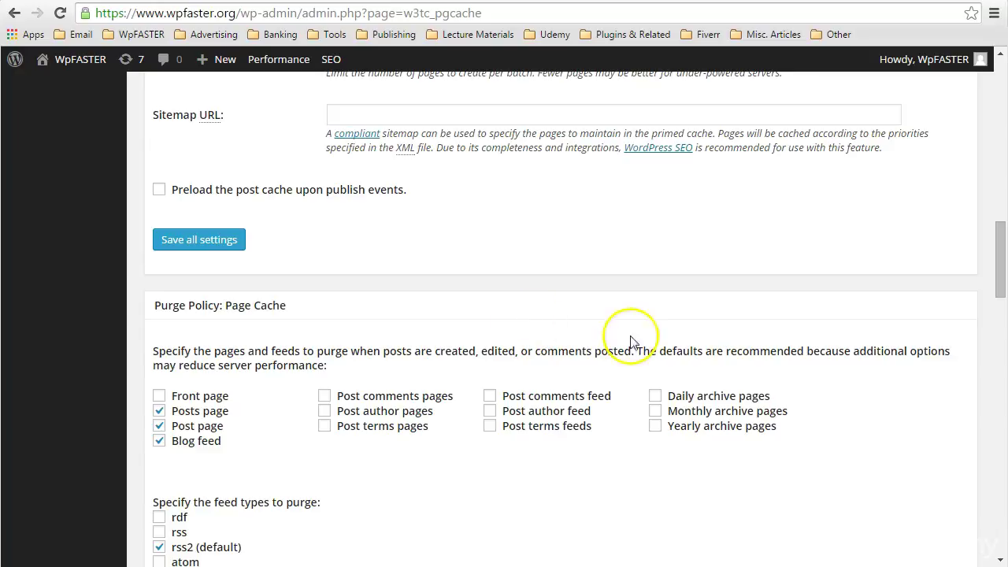
{"action": "left_click", "coordinate": [684, 353]}
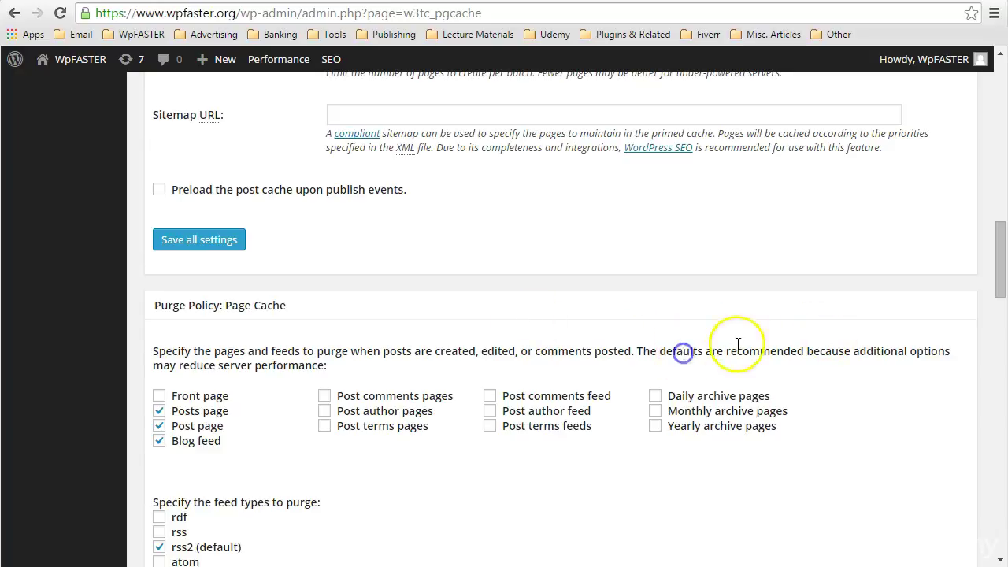
{"action": "left_click", "coordinate": [664, 352]}
{"action": "left_click_drag", "start_coordinate": [664, 353], "coordinate": [702, 353]}
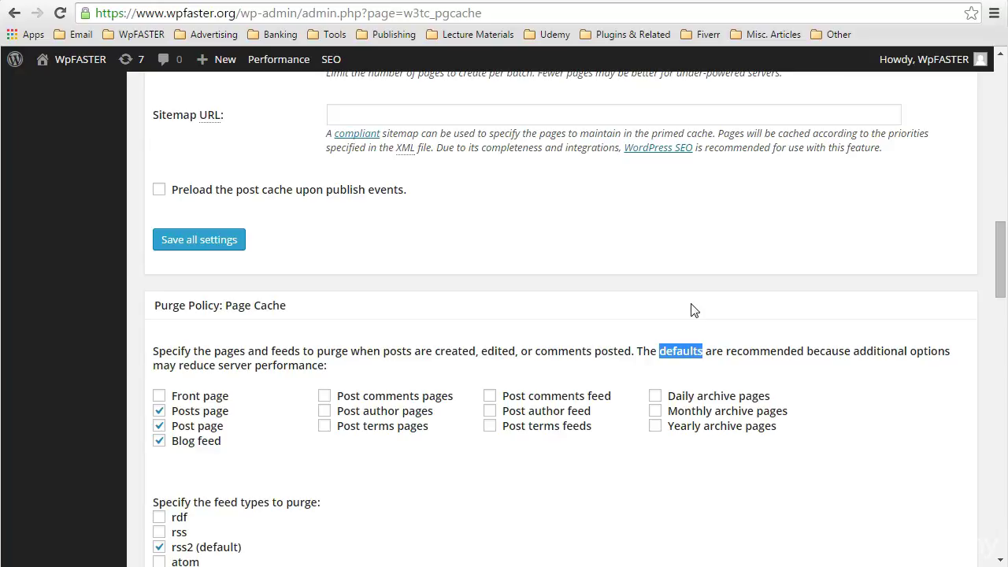
{"action": "left_click", "coordinate": [642, 330]}
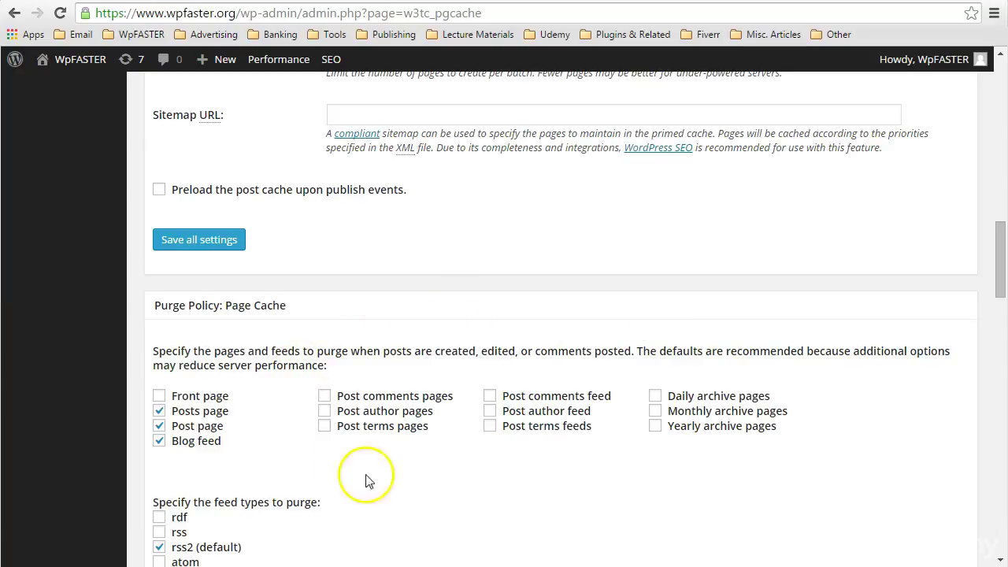
Examine the Purge Policy's feed types, purge limit, additional pages and purge sitemaps settings.
{"action": "scroll", "coordinate": [497, 441], "scroll_direction": "down", "scroll_amount": 3}
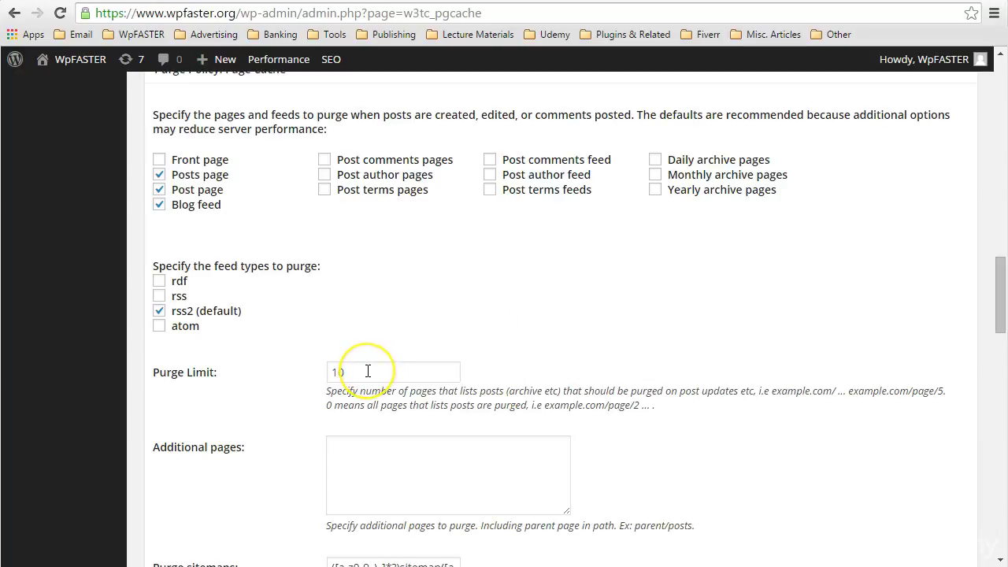
{"action": "left_click", "coordinate": [514, 314]}
{"action": "left_click", "coordinate": [525, 307]}
{"action": "scroll", "coordinate": [527, 305], "scroll_direction": "down", "scroll_amount": 1}
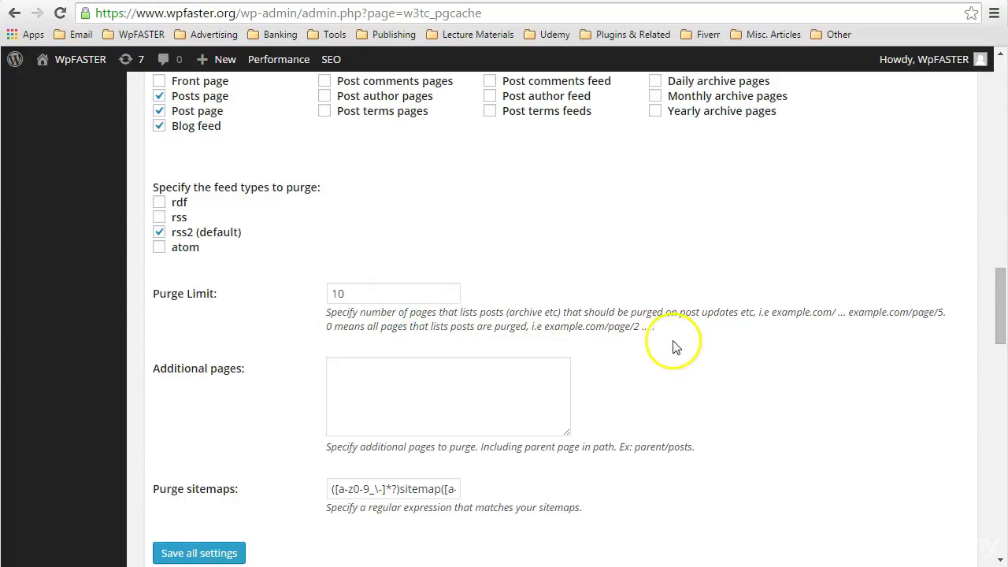
{"action": "scroll", "coordinate": [677, 343], "scroll_direction": "down", "scroll_amount": 2}
{"action": "scroll", "coordinate": [689, 339], "scroll_direction": "up", "scroll_amount": 3}
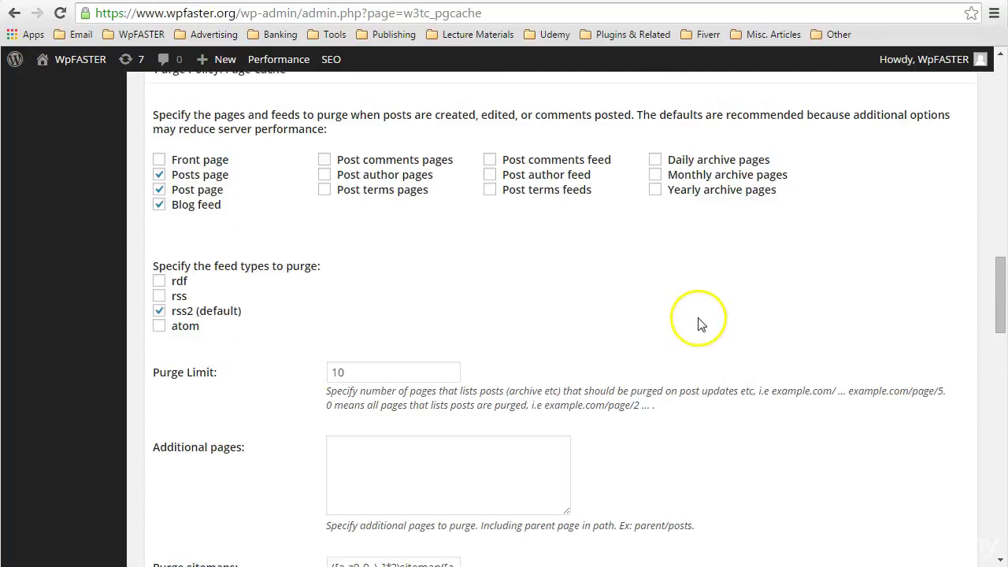
{"action": "scroll", "coordinate": [701, 323], "scroll_direction": "up", "scroll_amount": 1}
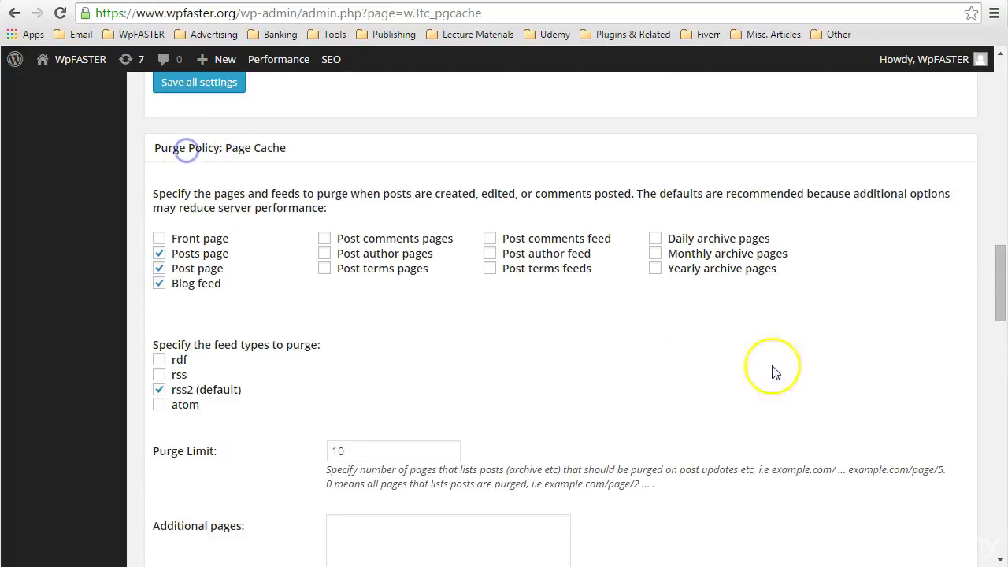
{"action": "scroll", "coordinate": [774, 371], "scroll_direction": "down", "scroll_amount": 2}
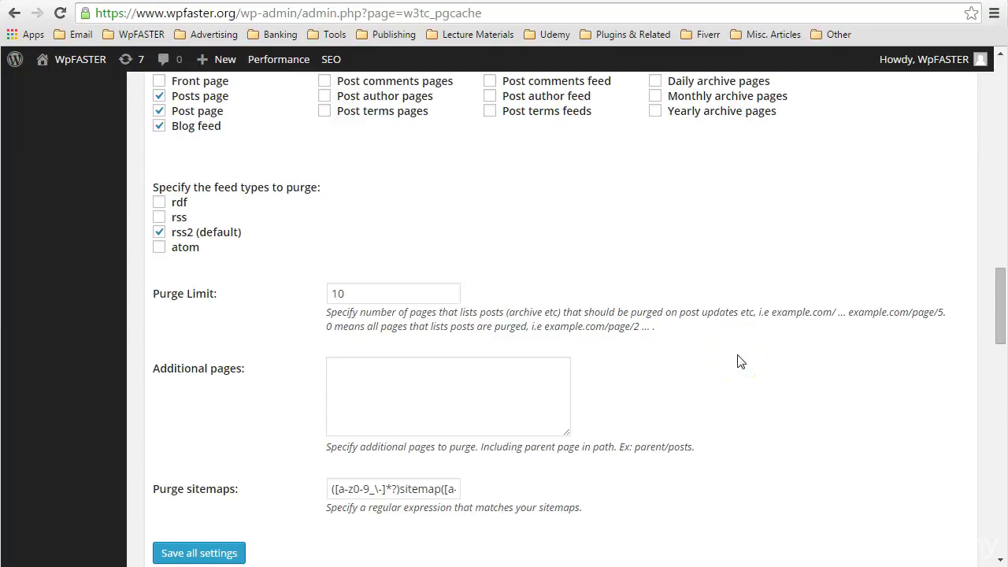
{"action": "left_click", "coordinate": [359, 373]}
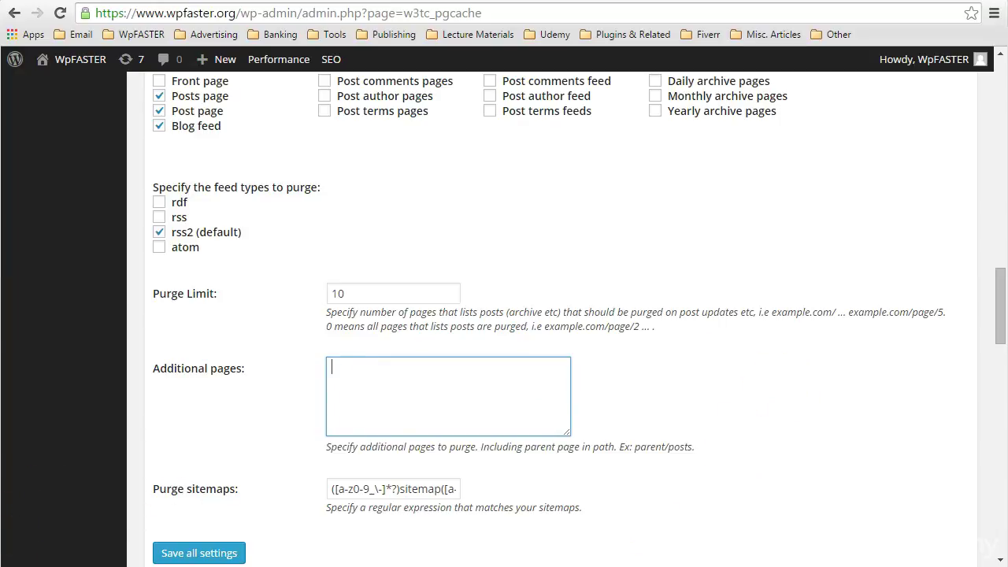
{"action": "scroll", "coordinate": [788, 461], "scroll_direction": "down", "scroll_amount": 1}
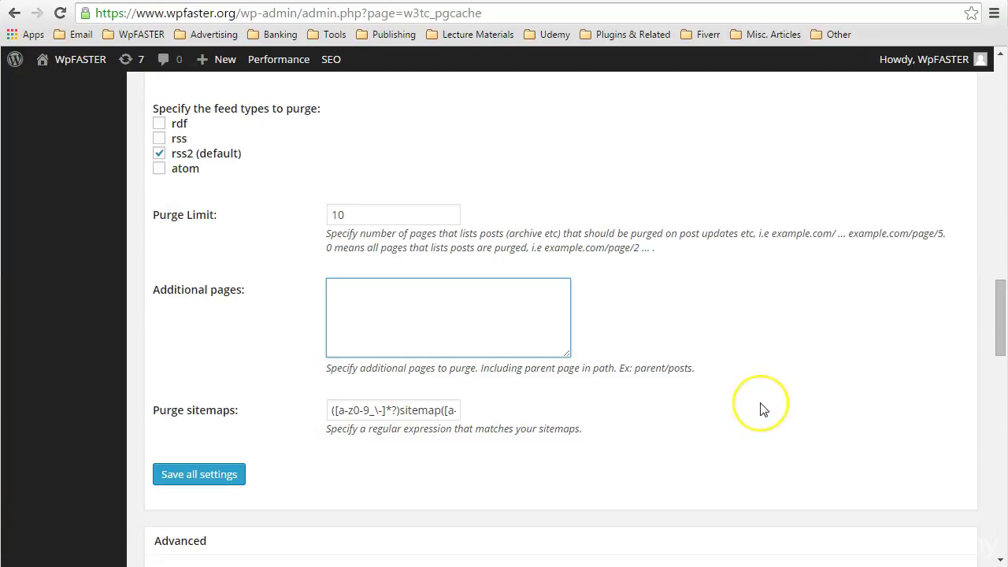
{"action": "left_click", "coordinate": [400, 411]}
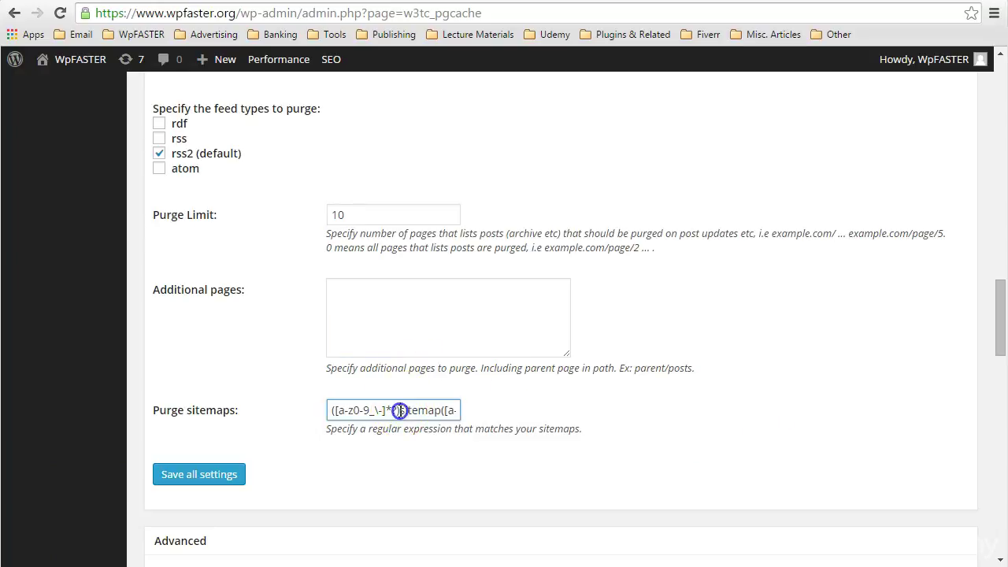
{"action": "left_click", "coordinate": [627, 406]}
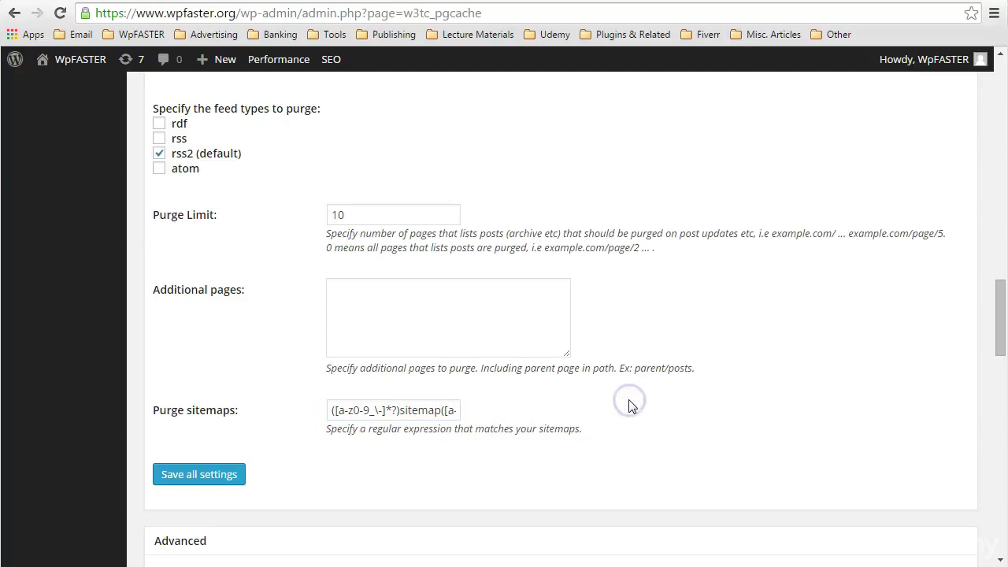
Examine the Late initialization option in the Advanced section and highlight "fragment caching" in its description.
{"action": "scroll", "coordinate": [622, 408], "scroll_direction": "down", "scroll_amount": 2}
{"action": "scroll", "coordinate": [583, 386], "scroll_direction": "down", "scroll_amount": 1}
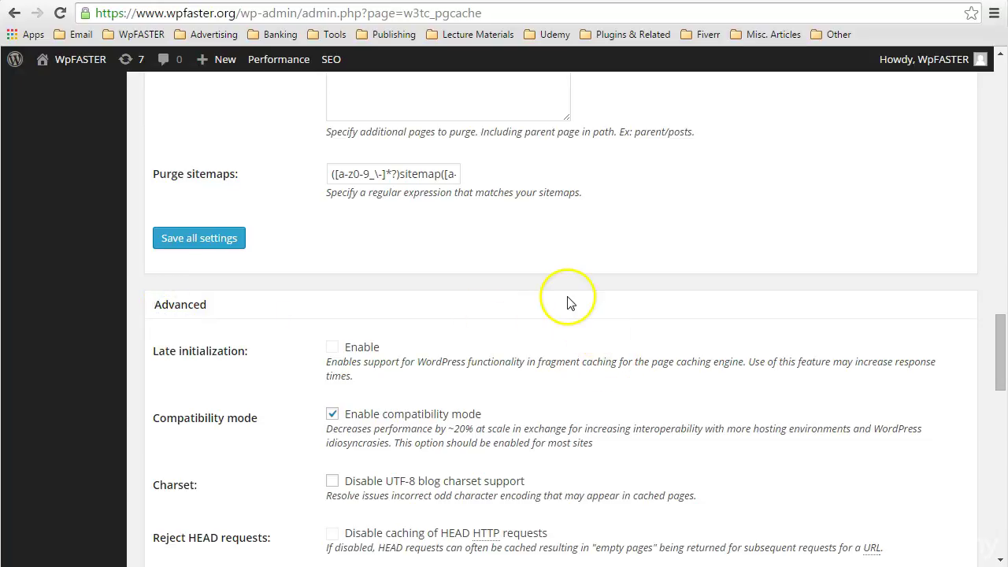
{"action": "scroll", "coordinate": [570, 303], "scroll_direction": "down", "scroll_amount": 1}
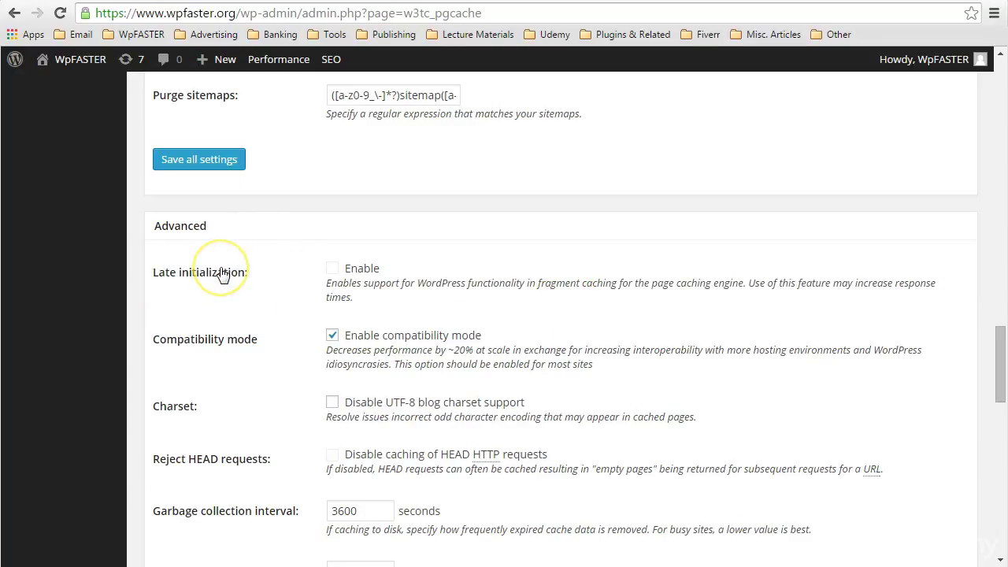
{"action": "left_click", "coordinate": [349, 254]}
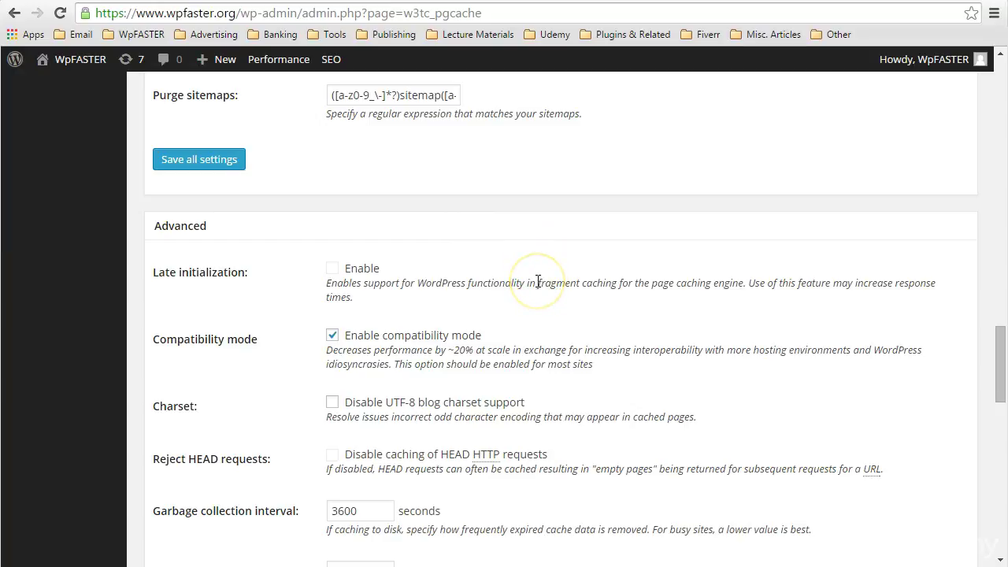
{"action": "left_click_drag", "start_coordinate": [537, 282], "coordinate": [619, 289]}
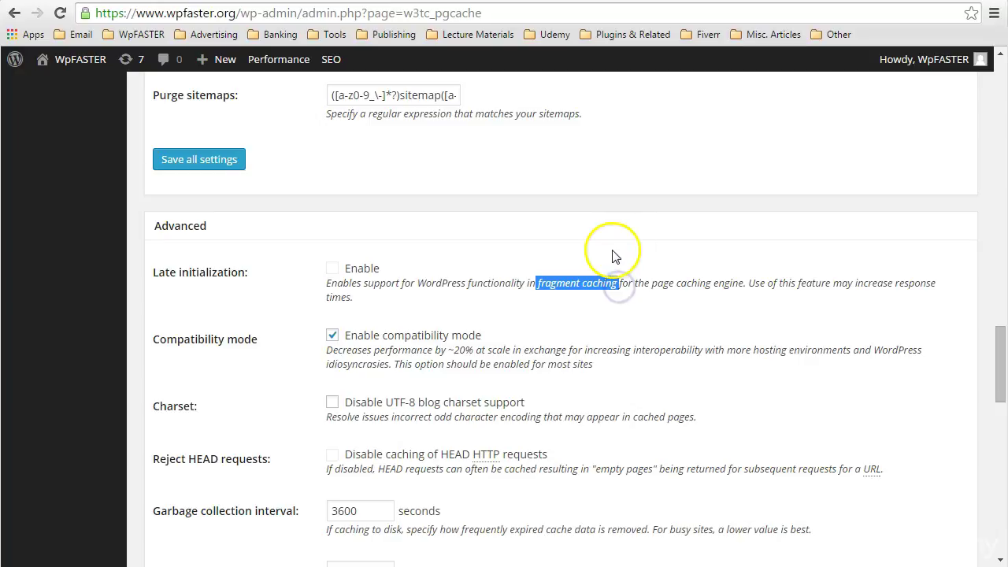
Read the Compatibility mode description in the Advanced section and highlight "20%" in its performance note.
{"action": "left_click", "coordinate": [615, 257]}
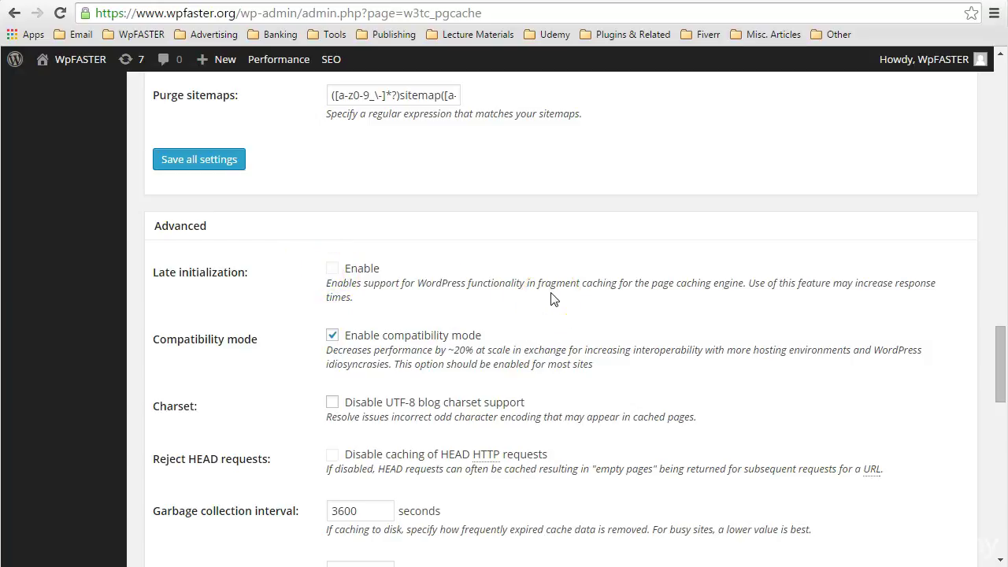
{"action": "scroll", "coordinate": [552, 300], "scroll_direction": "down", "scroll_amount": 1}
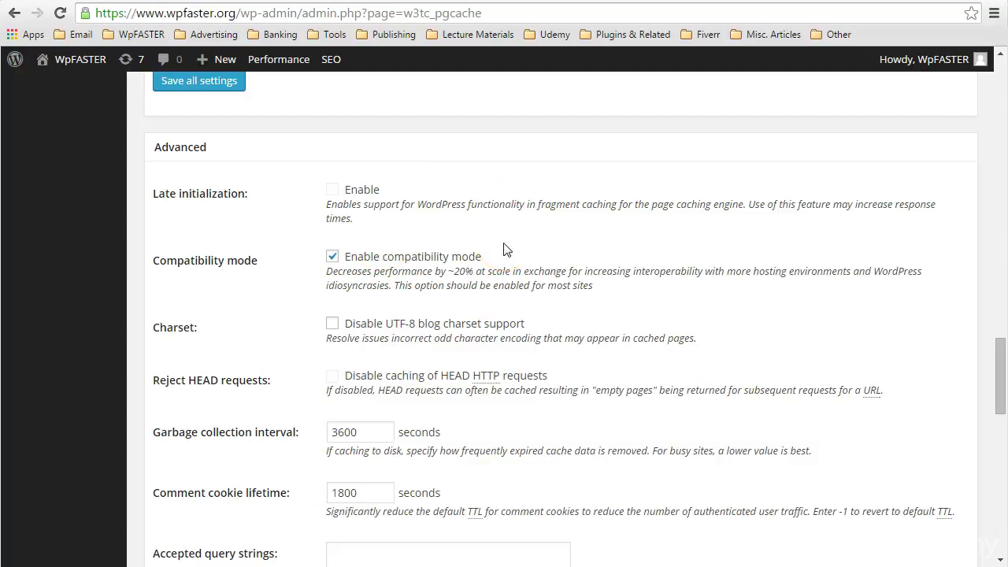
{"action": "left_click", "coordinate": [464, 271]}
{"action": "left_click_drag", "start_coordinate": [455, 271], "coordinate": [478, 271]}
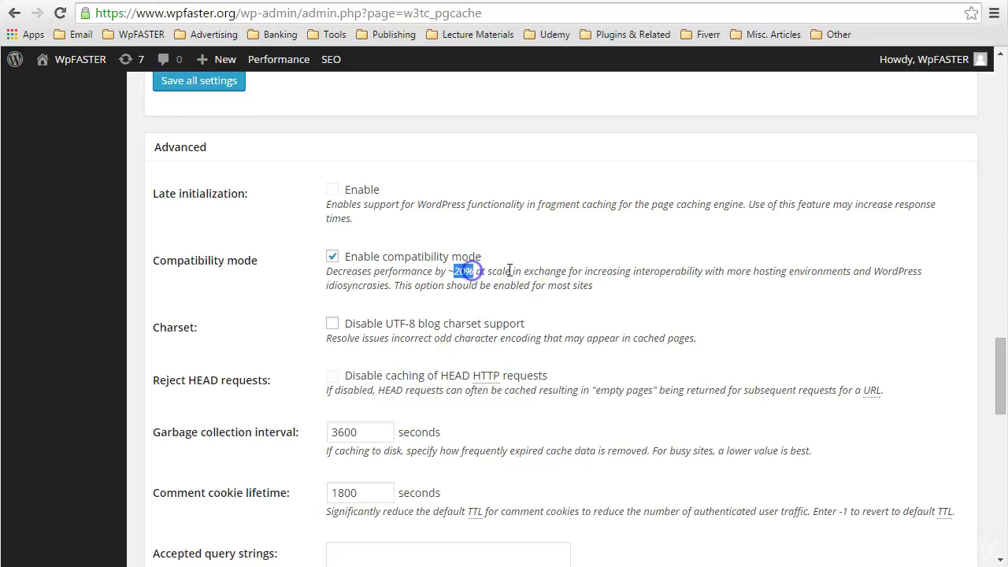
{"action": "left_click", "coordinate": [539, 231]}
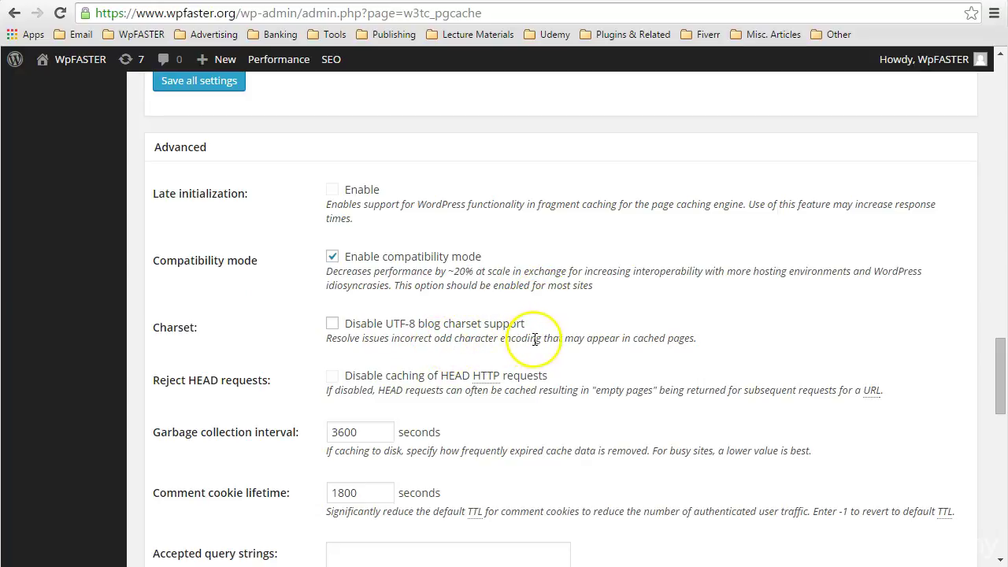
Examine the Charset and Reject HEAD requests options, highlighting "odd character encoding" in the Charset description.
{"action": "left_click_drag", "start_coordinate": [435, 341], "coordinate": [542, 340]}
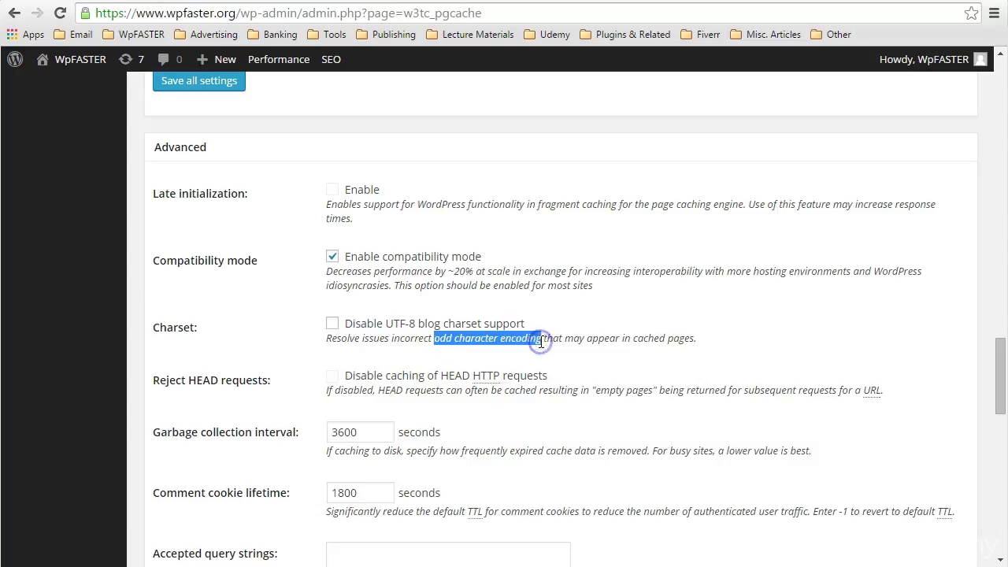
{"action": "left_click", "coordinate": [627, 309]}
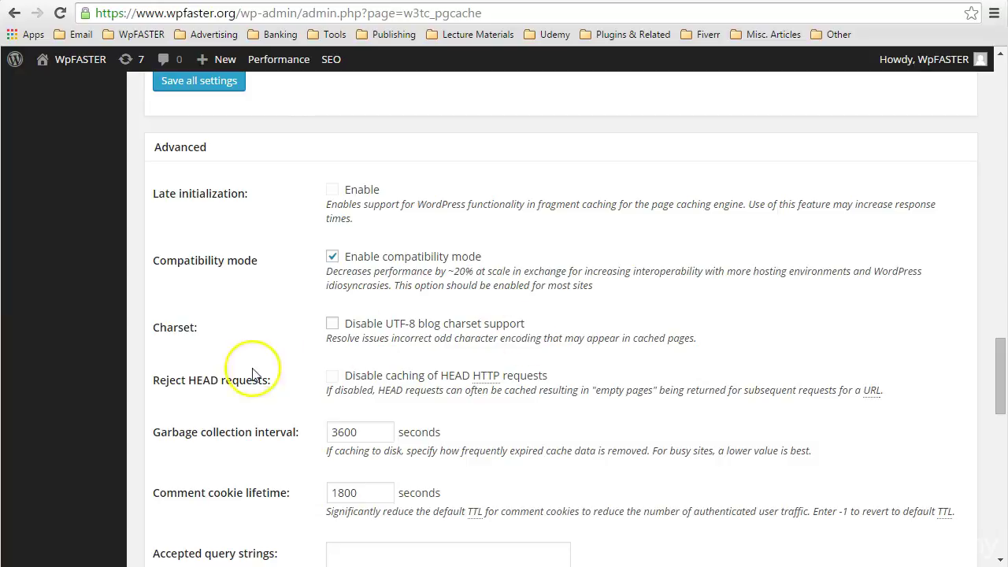
{"action": "scroll", "coordinate": [708, 353], "scroll_direction": "down", "scroll_amount": 1}
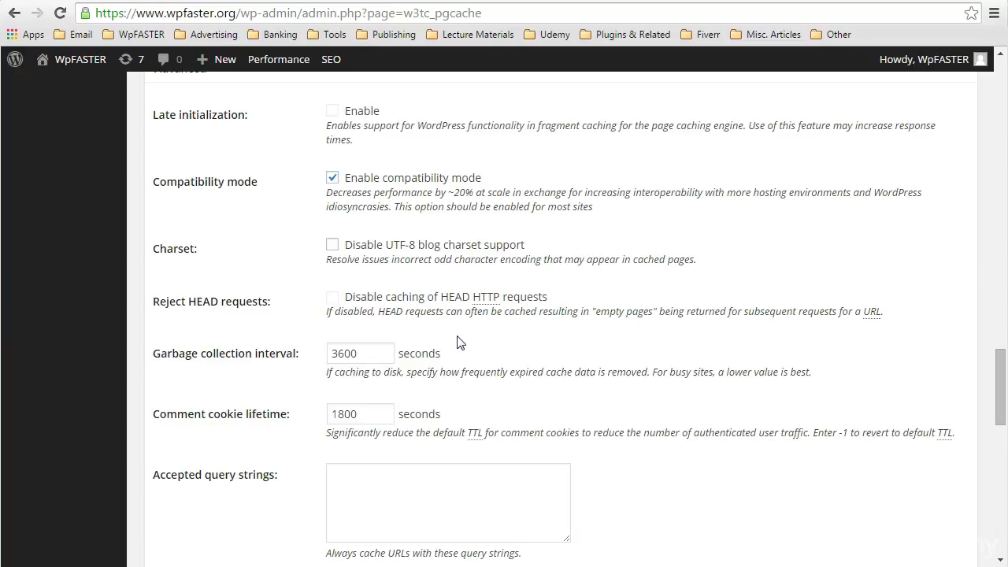
Examine the Garbage collection interval and Comment cookie lifetime settings, highlighting the value of each.
{"action": "left_click", "coordinate": [371, 355]}
{"action": "double_click", "coordinate": [371, 356]}
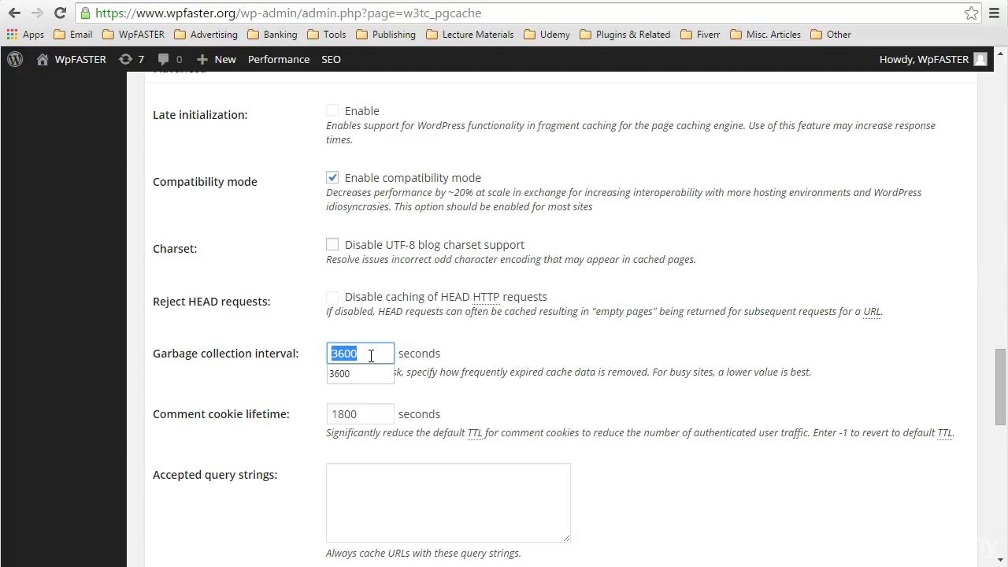
{"action": "left_click", "coordinate": [455, 352]}
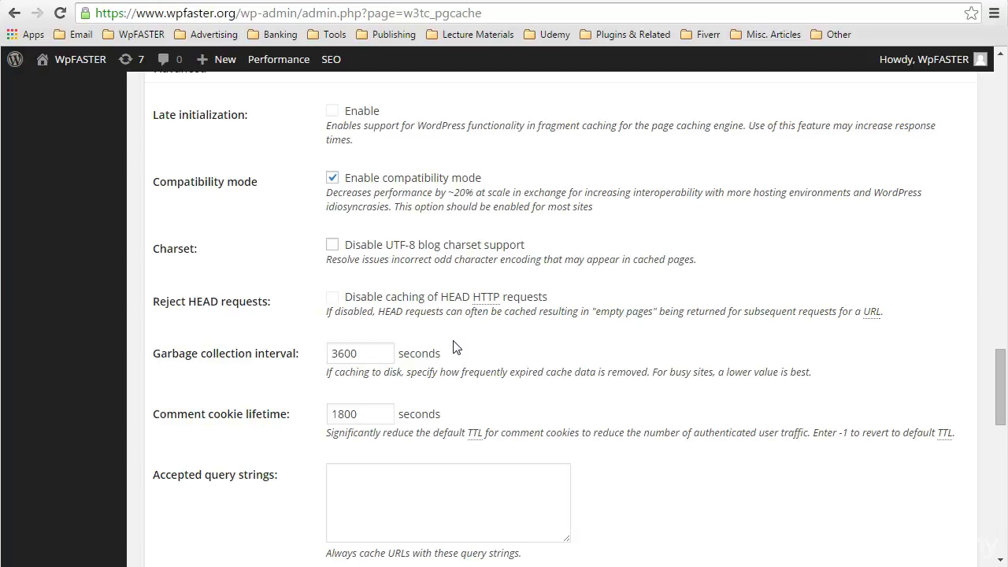
{"action": "double_click", "coordinate": [378, 353]}
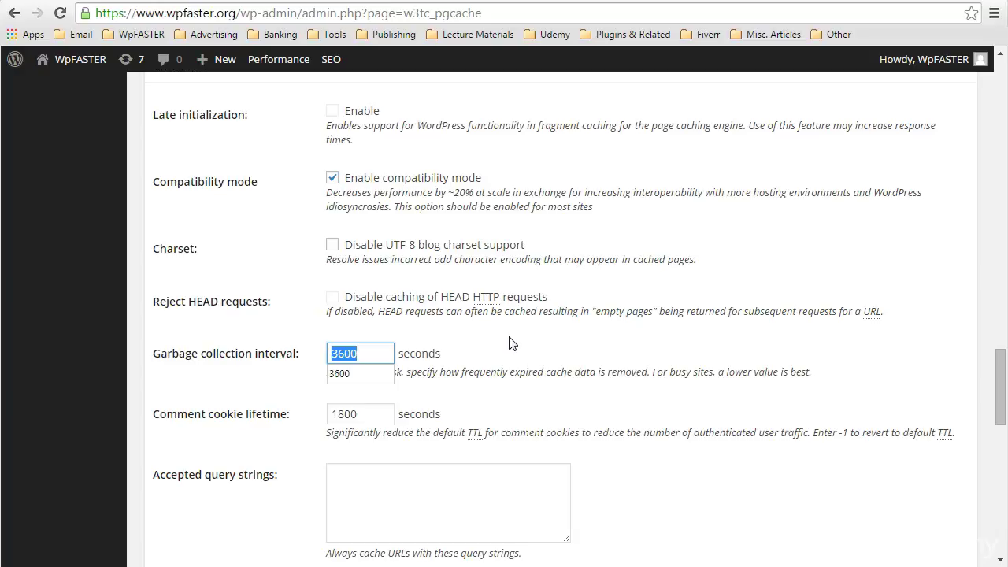
{"action": "left_click", "coordinate": [380, 353]}
{"action": "left_click", "coordinate": [380, 353]}
{"action": "left_click", "coordinate": [471, 337]}
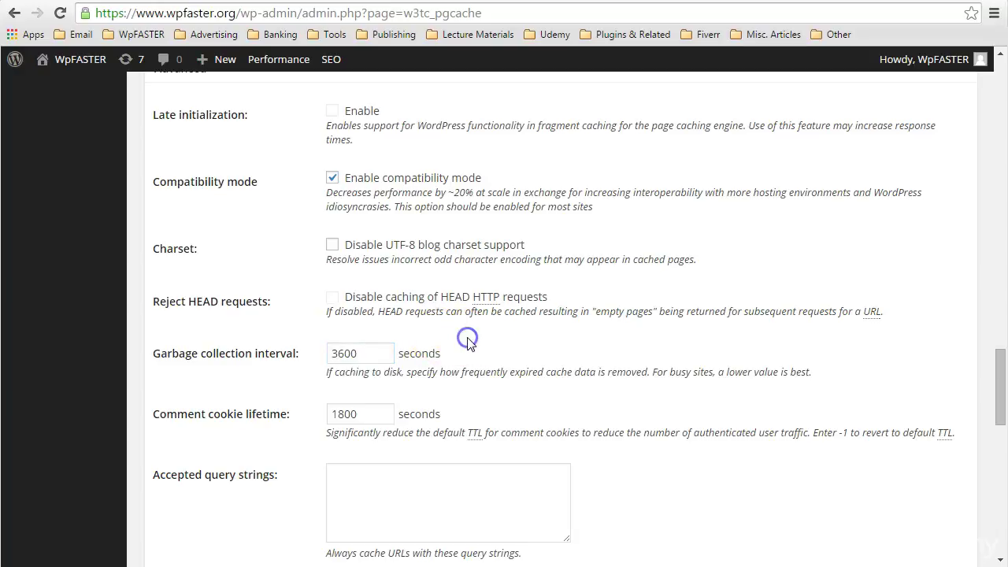
{"action": "double_click", "coordinate": [377, 414]}
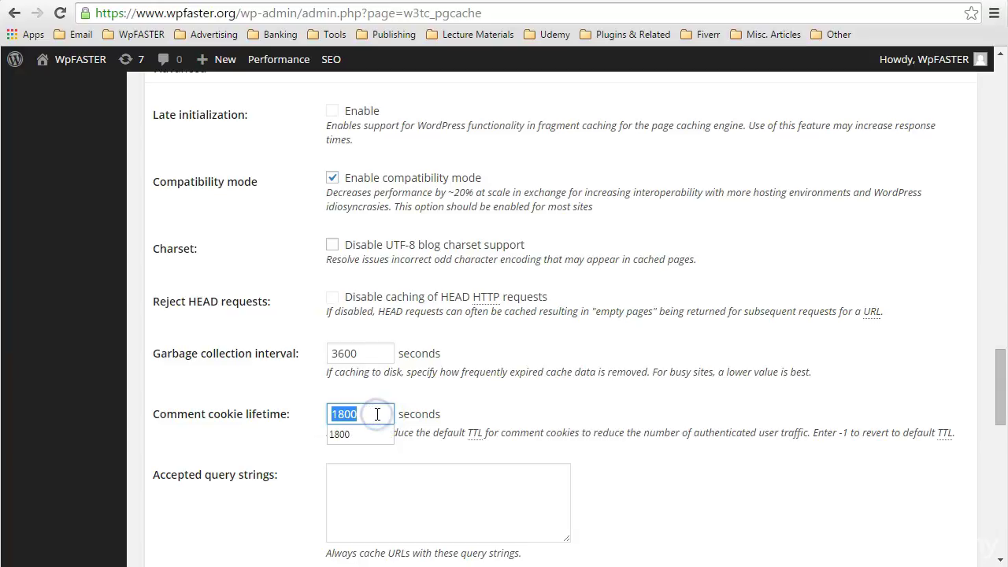
{"action": "left_click", "coordinate": [535, 410]}
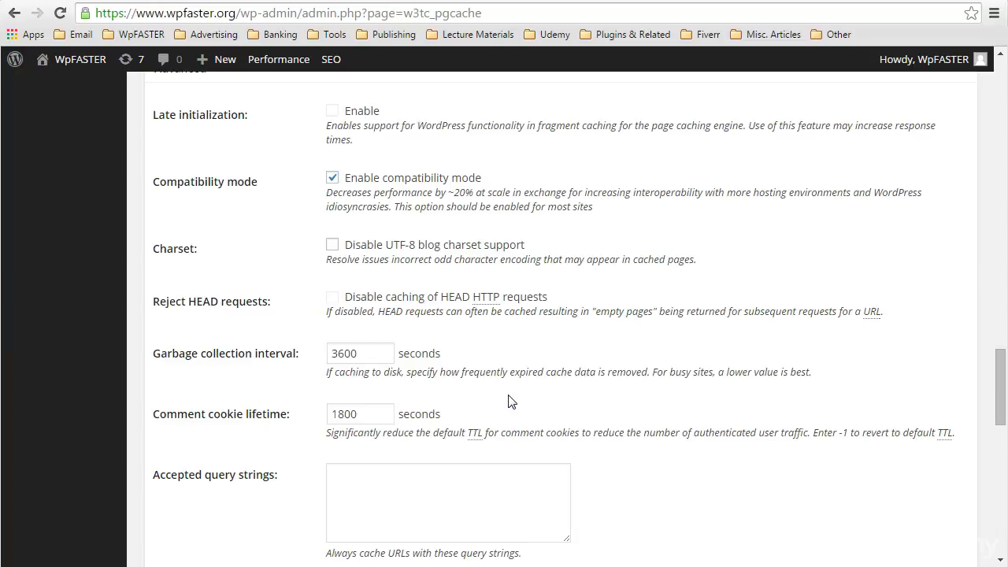
Examine the Accepted query strings setting and its description in the Advanced section.
{"action": "scroll", "coordinate": [650, 422], "scroll_direction": "down", "scroll_amount": 1}
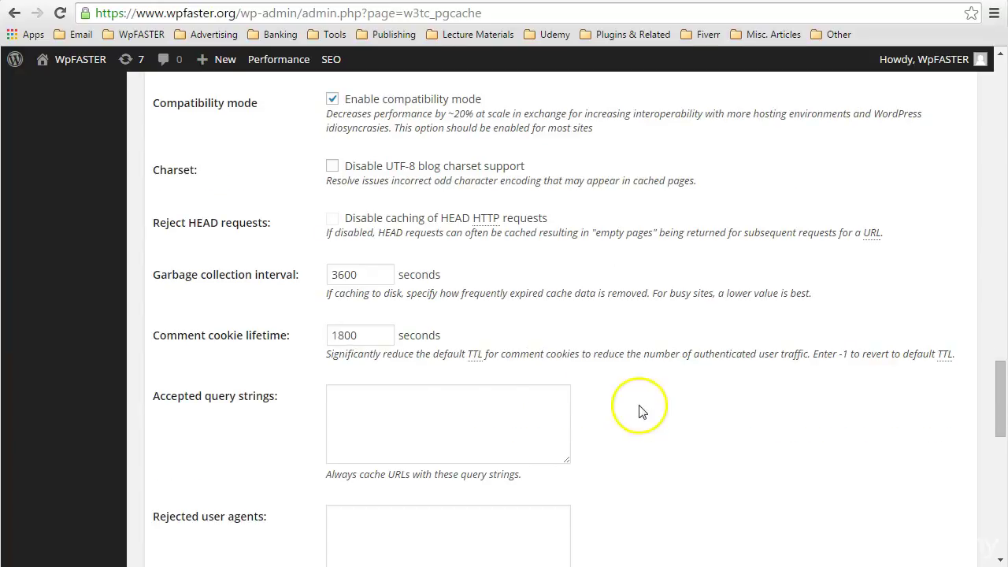
{"action": "left_click", "coordinate": [391, 395]}
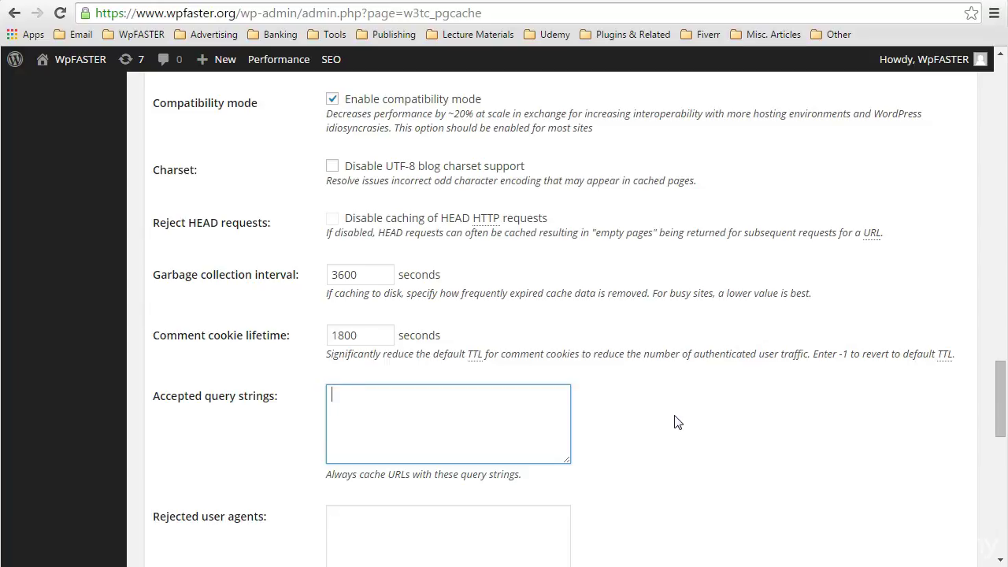
{"action": "left_click", "coordinate": [673, 403]}
{"action": "scroll", "coordinate": [673, 408], "scroll_direction": "down", "scroll_amount": 1}
{"action": "left_click", "coordinate": [687, 406]}
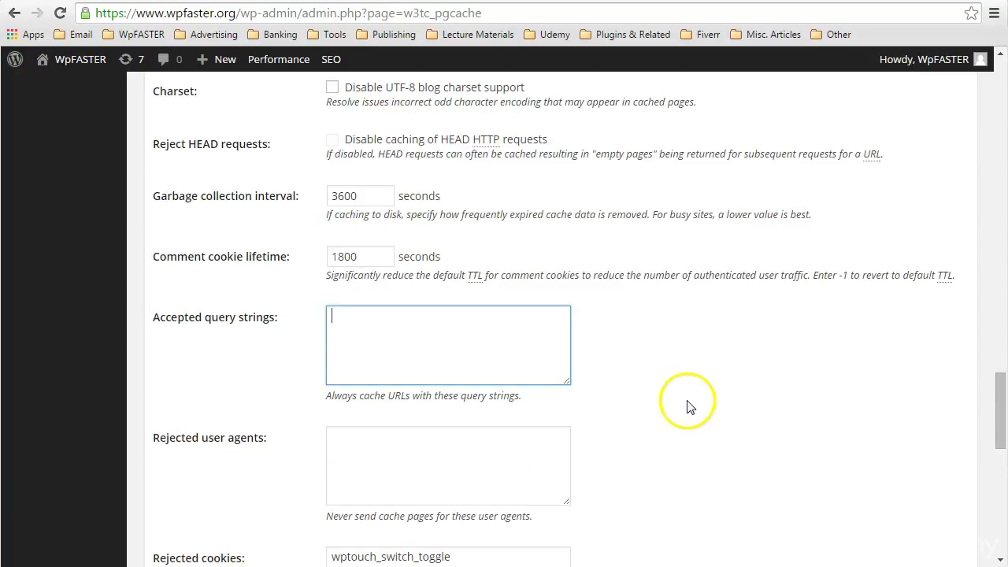
{"action": "left_click", "coordinate": [675, 349]}
{"action": "scroll", "coordinate": [675, 351], "scroll_direction": "down", "scroll_amount": 1}
{"action": "scroll", "coordinate": [677, 352], "scroll_direction": "up", "scroll_amount": 1}
{"action": "scroll", "coordinate": [678, 351], "scroll_direction": "up", "scroll_amount": 4}
{"action": "scroll", "coordinate": [678, 351], "scroll_direction": "down", "scroll_amount": 5}
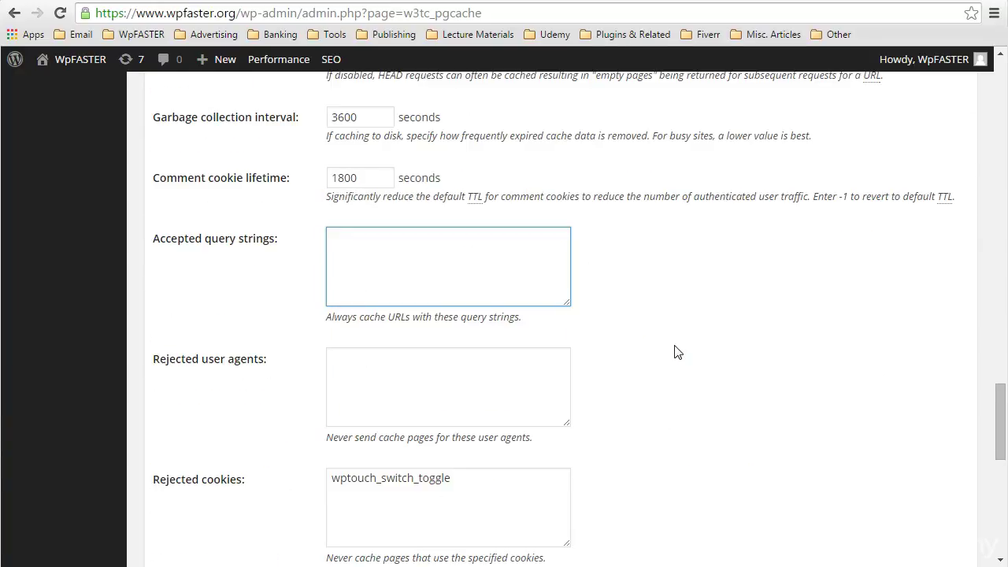
Examine the Rejected user agents and Rejected cookies settings and what each one excludes from caching.
{"action": "left_click", "coordinate": [368, 358]}
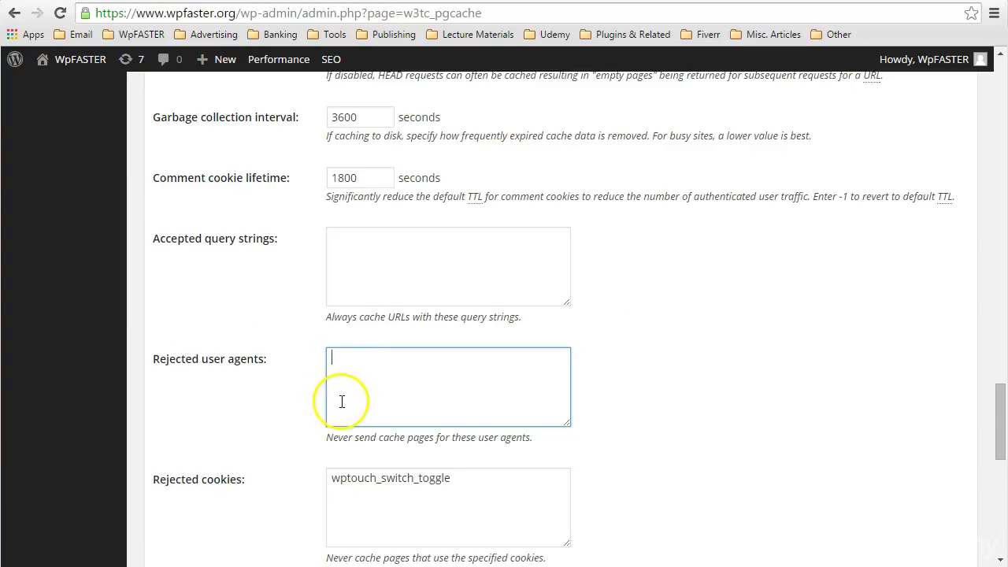
{"action": "left_click", "coordinate": [340, 360]}
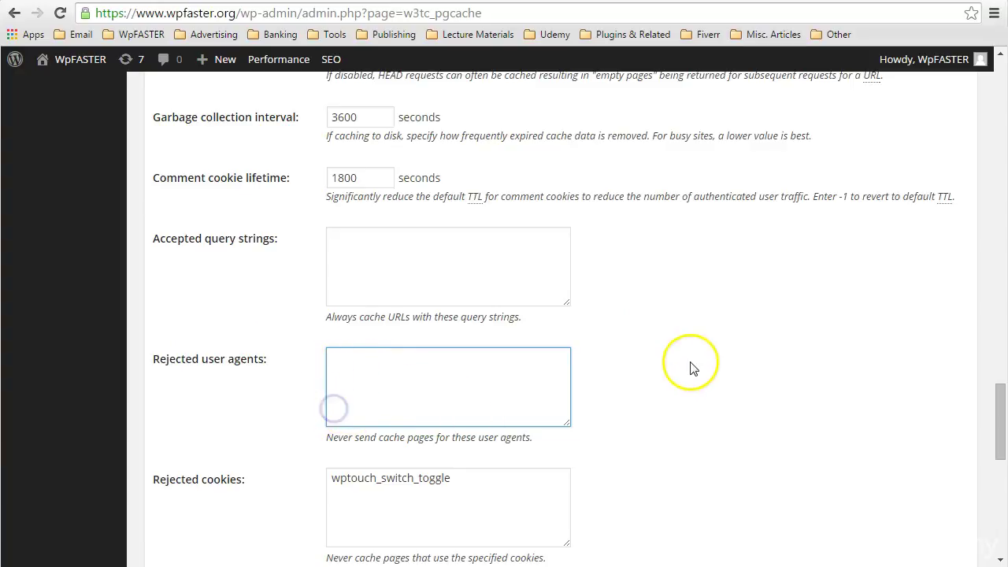
{"action": "scroll", "coordinate": [685, 355], "scroll_direction": "down", "scroll_amount": 1}
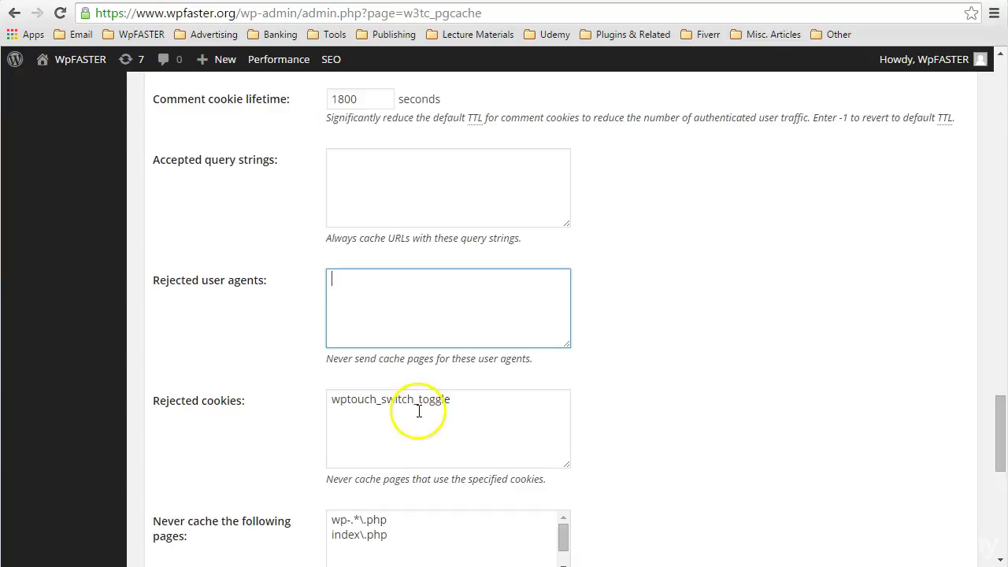
{"action": "scroll", "coordinate": [644, 348], "scroll_direction": "down", "scroll_amount": 1}
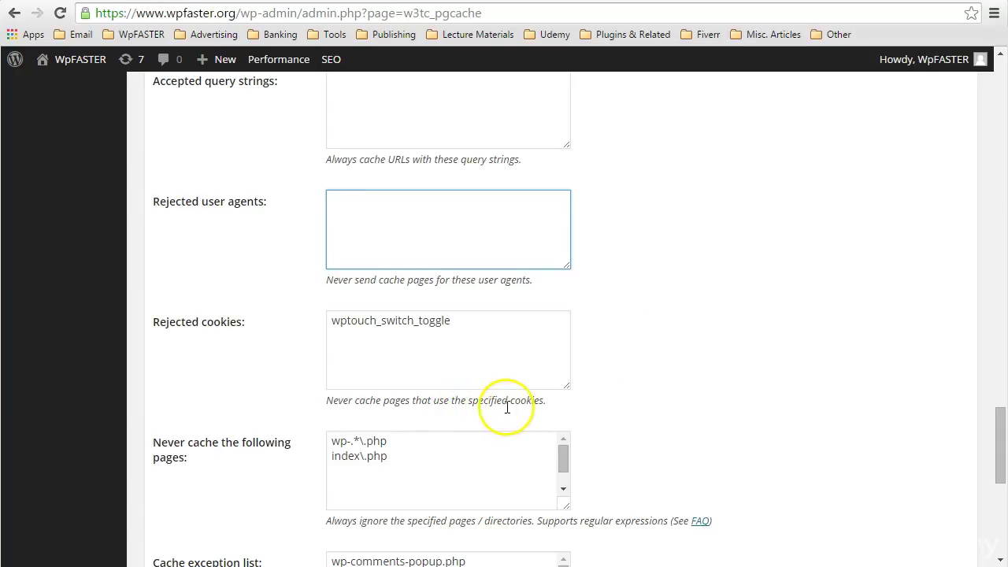
{"action": "left_click", "coordinate": [348, 338]}
{"action": "left_click", "coordinate": [687, 260]}
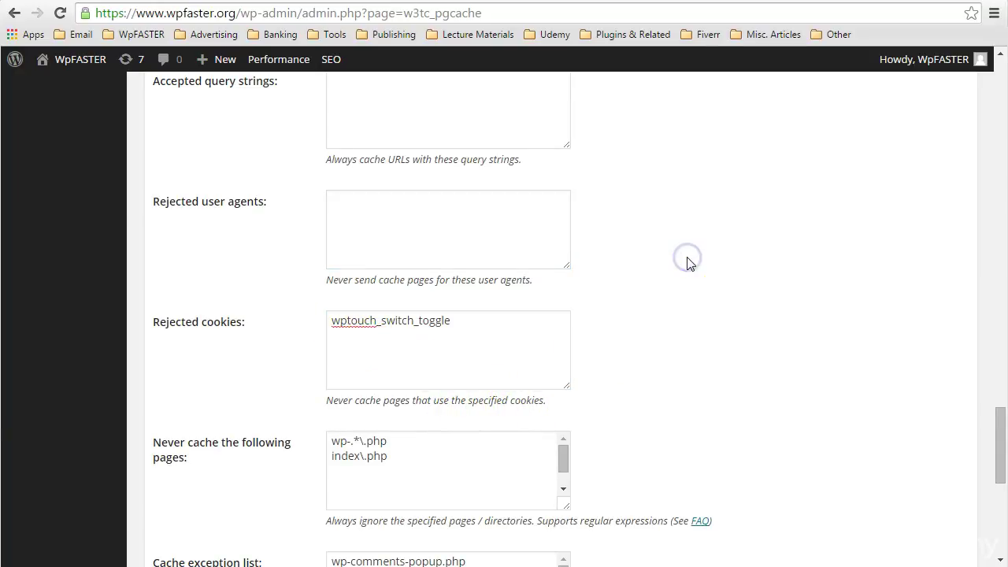
{"action": "scroll", "coordinate": [687, 260], "scroll_direction": "down", "scroll_amount": 1}
{"action": "scroll", "coordinate": [687, 263], "scroll_direction": "down", "scroll_amount": 1}
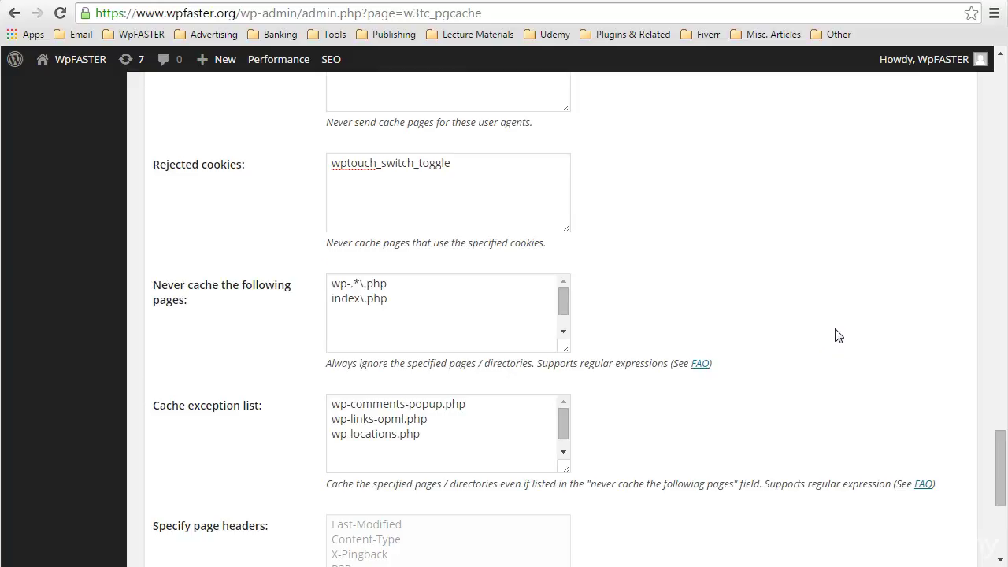
Copy the current page's full URL and paste it on a new line below index\.php in the "Never cache the following pages" list.
{"action": "left_click", "coordinate": [401, 301]}
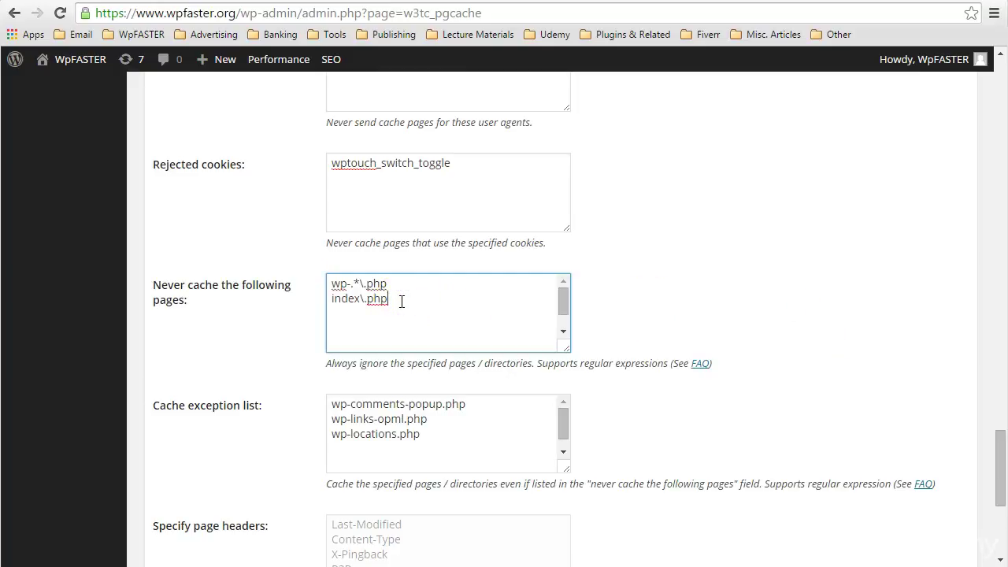
{"action": "key", "text": "Return"}
{"action": "left_click_drag", "start_coordinate": [95, 13], "coordinate": [484, 24]}
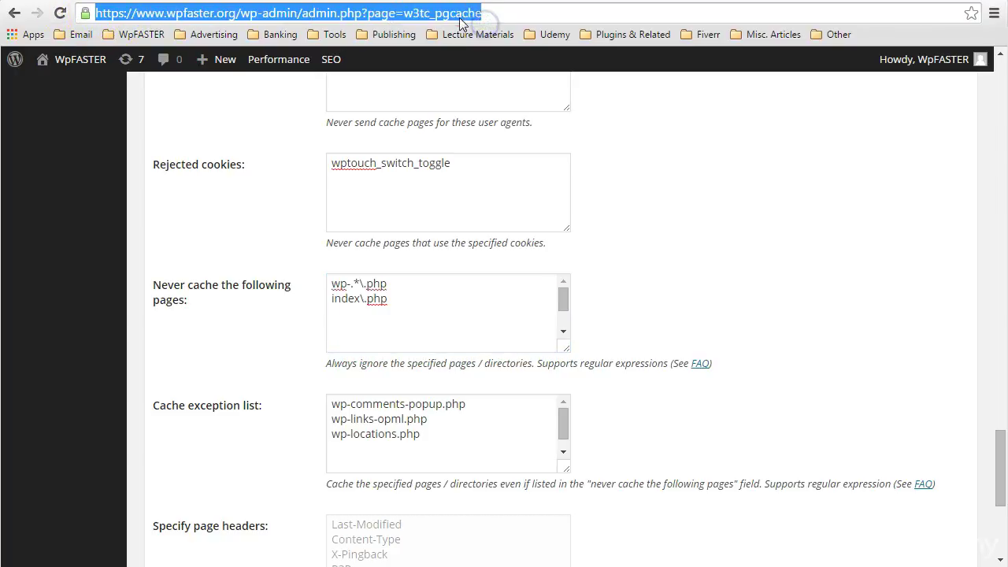
{"action": "right_click", "coordinate": [462, 19]}
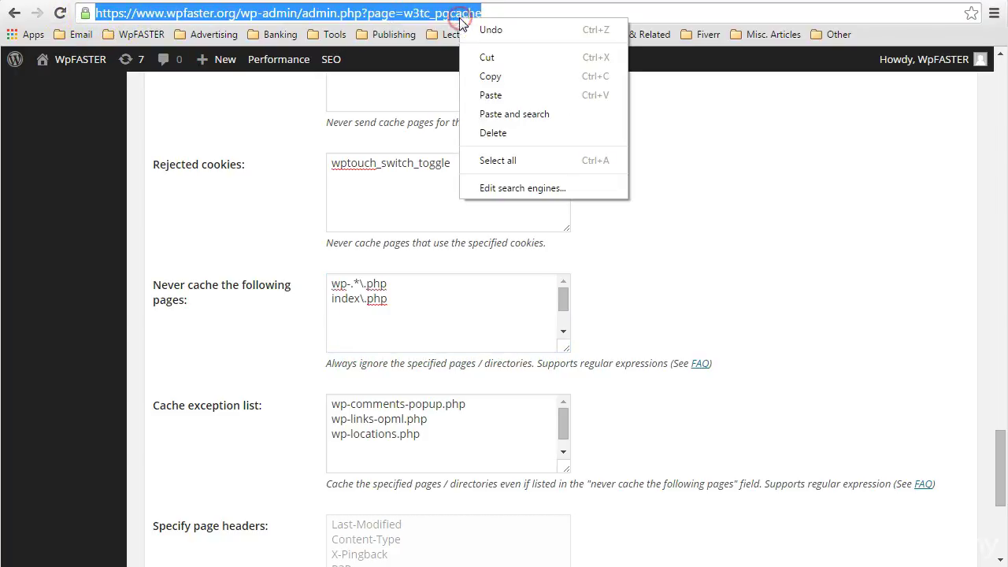
{"action": "left_click", "coordinate": [492, 77]}
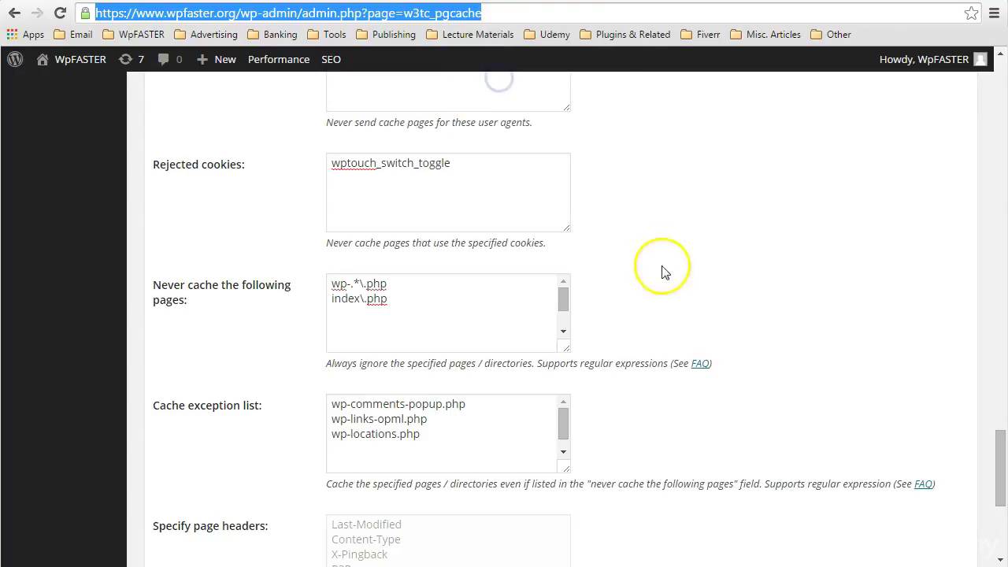
{"action": "left_click", "coordinate": [341, 316]}
{"action": "right_click", "coordinate": [341, 316]}
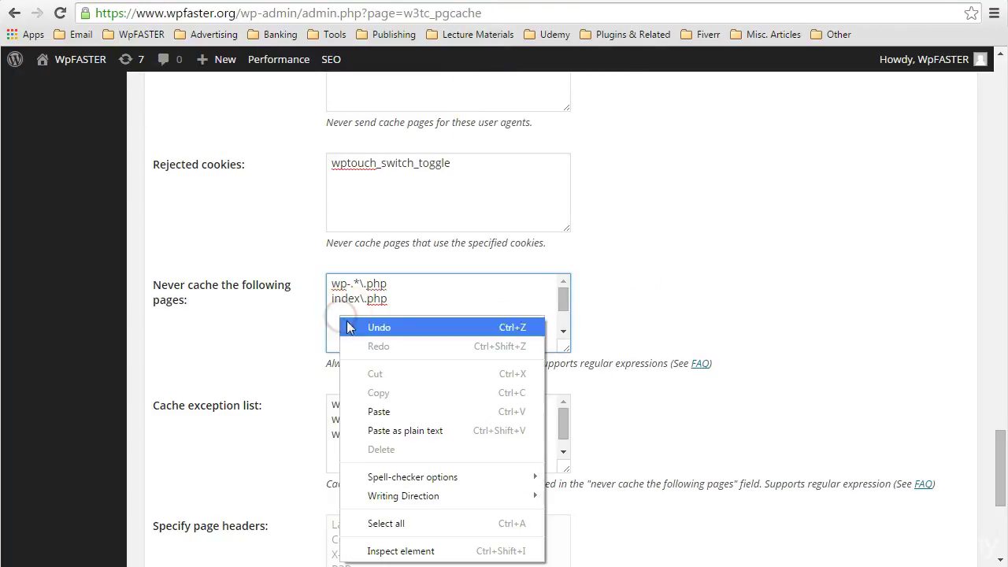
{"action": "left_click", "coordinate": [420, 441]}
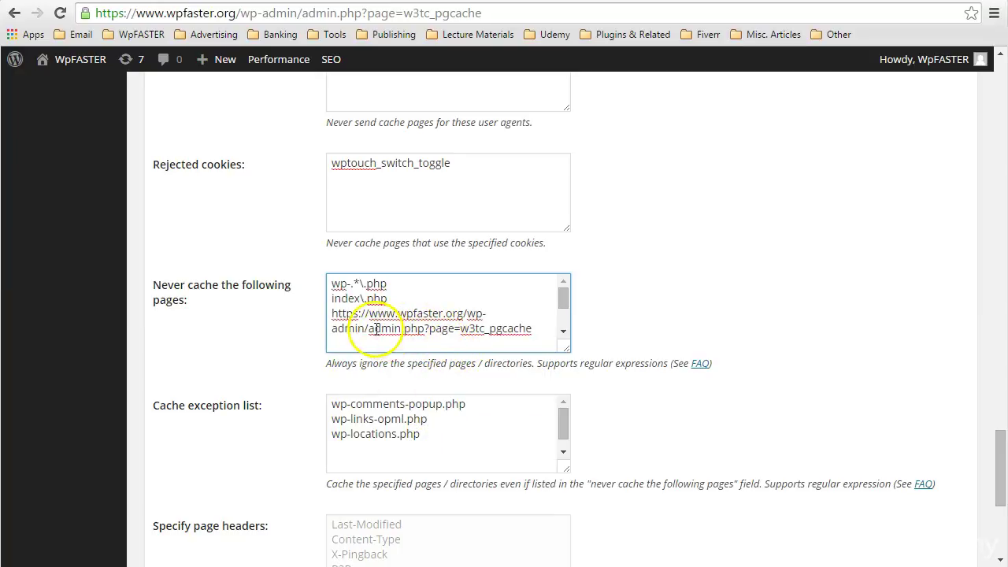
Shorten the pasted URL in the never-cache list to admin.php?page=w3tc_pgcache by removing the domain, wp-admin directory and leading slash.
{"action": "left_click_drag", "start_coordinate": [367, 329], "coordinate": [329, 314]}
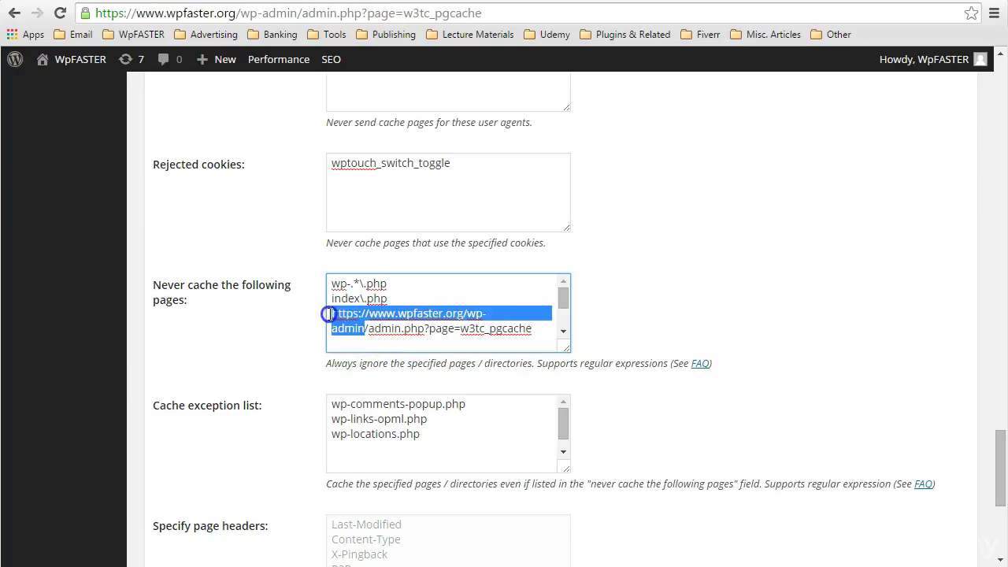
{"action": "key", "text": "BackSpace"}
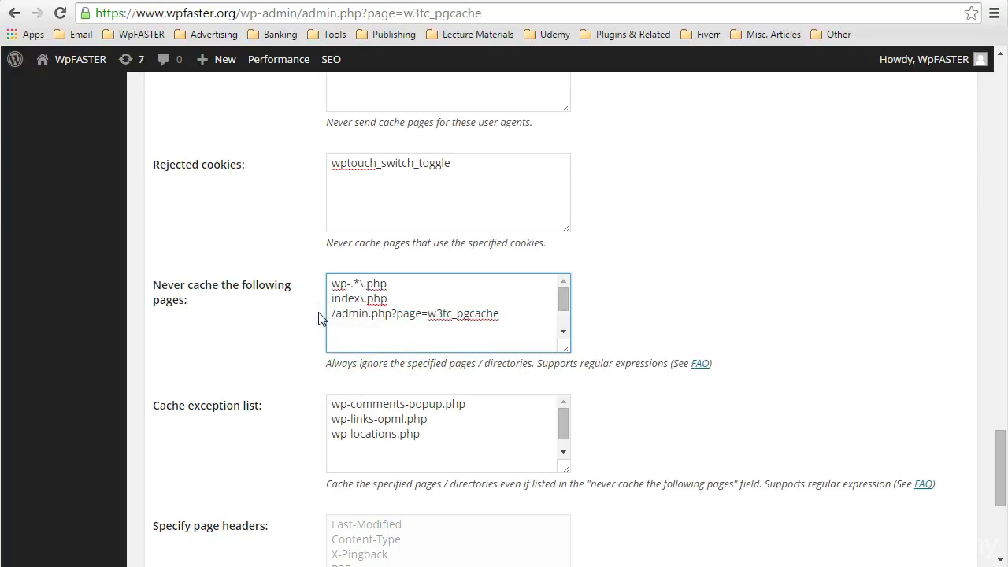
{"action": "key", "text": "Delete"}
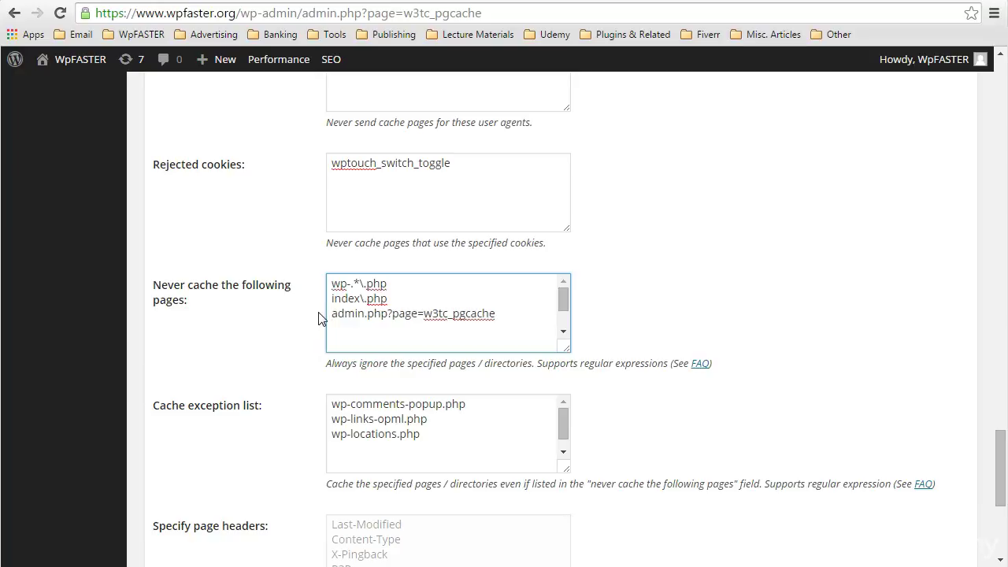
Remove the admin.php?page=w3tc_pgcache example entry from the "Never cache the following pages" list.
{"action": "left_click_drag", "start_coordinate": [385, 315], "coordinate": [391, 319]}
{"action": "triple_click", "coordinate": [391, 319]}
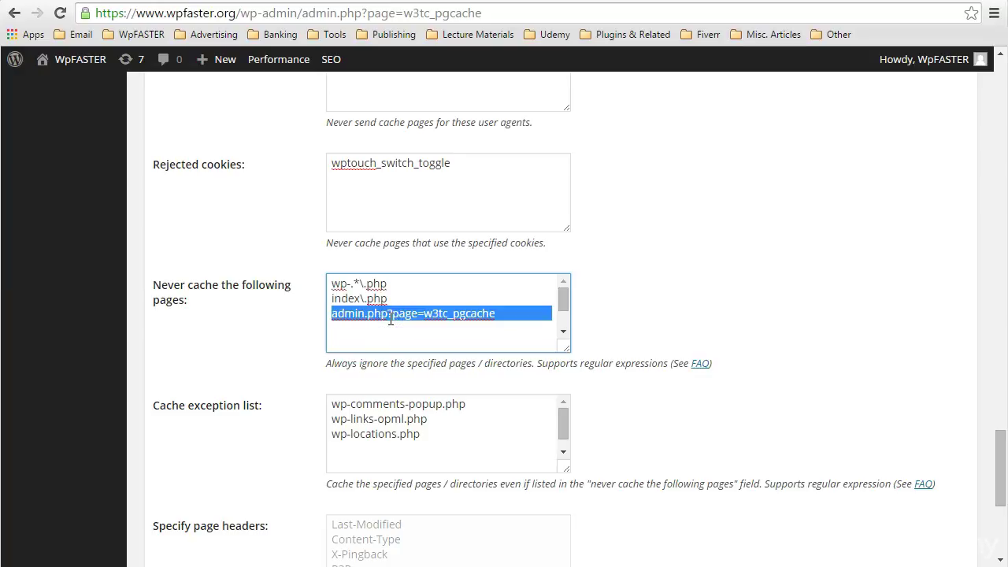
{"action": "key", "text": "BackSpace"}
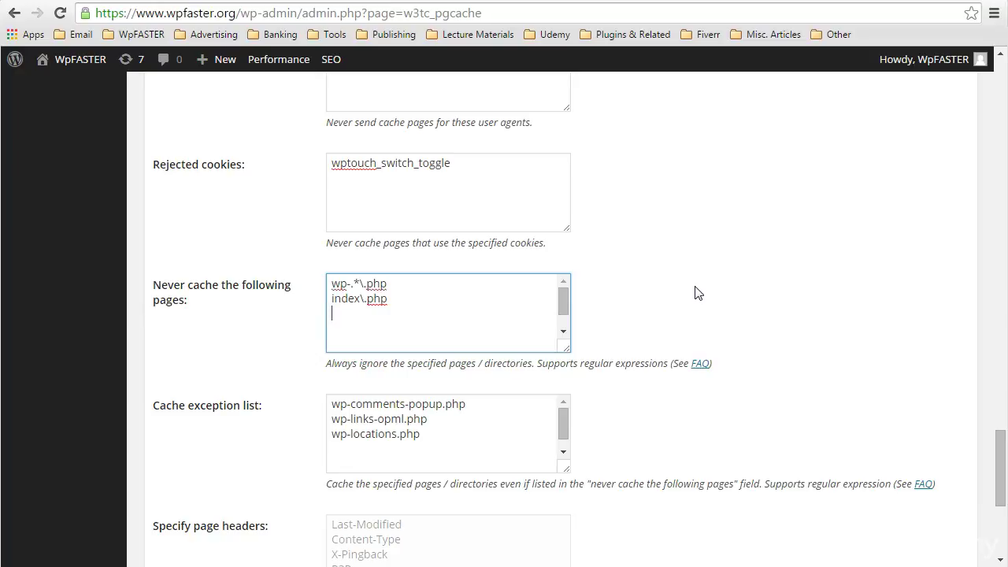
{"action": "scroll", "coordinate": [696, 293], "scroll_direction": "down", "scroll_amount": 1}
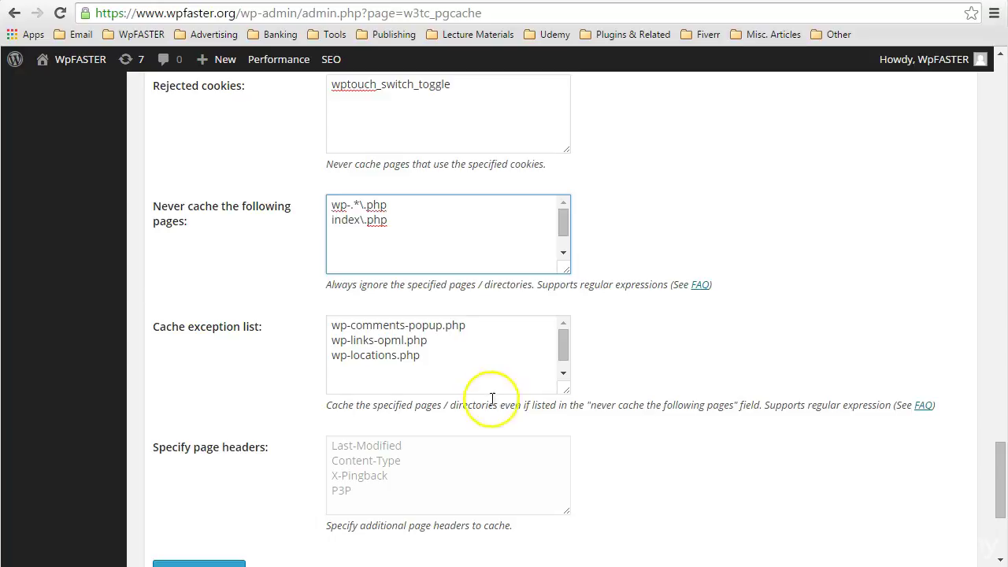
Examine the Cache exception list against the "Never cache the following pages" list, and look at the Specify page headers field.
{"action": "left_click", "coordinate": [433, 357]}
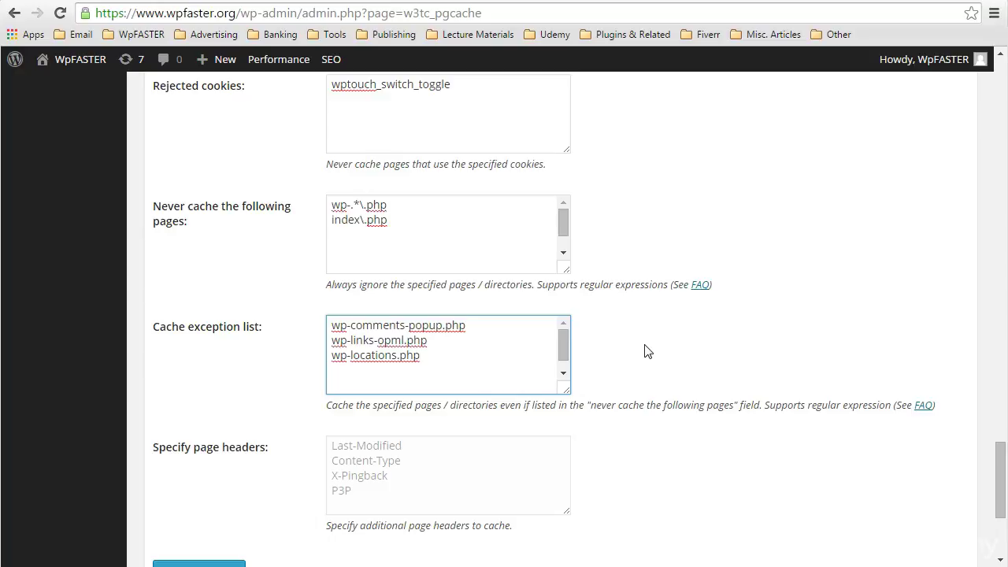
{"action": "left_click", "coordinate": [349, 237]}
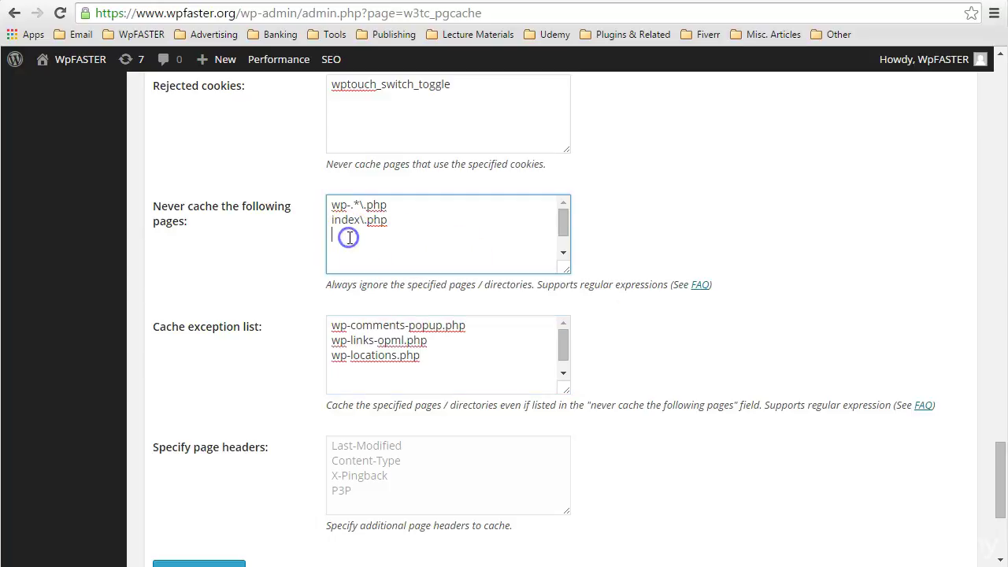
{"action": "left_click", "coordinate": [669, 335]}
{"action": "left_click", "coordinate": [370, 372]}
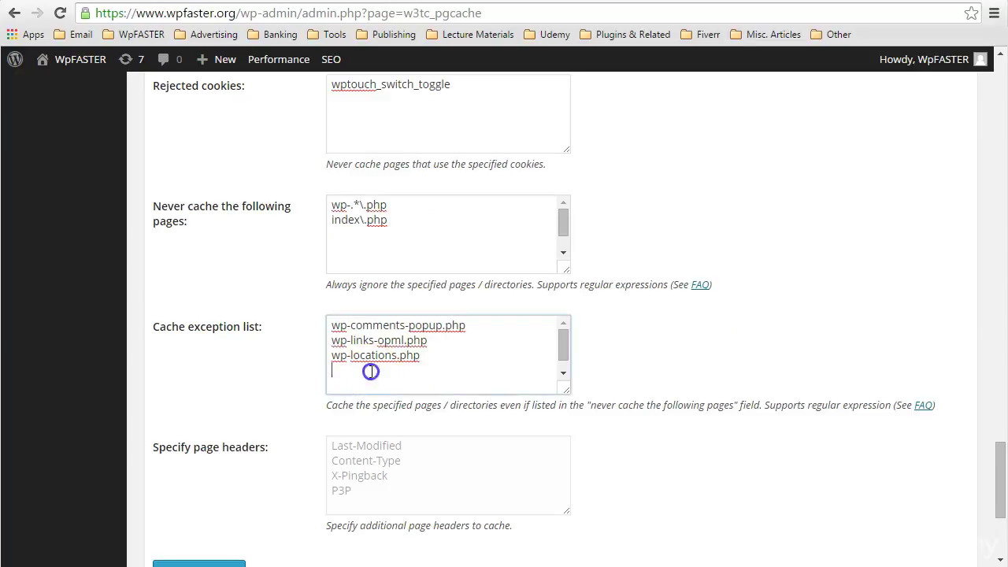
{"action": "scroll", "coordinate": [831, 376], "scroll_direction": "down", "scroll_amount": 1}
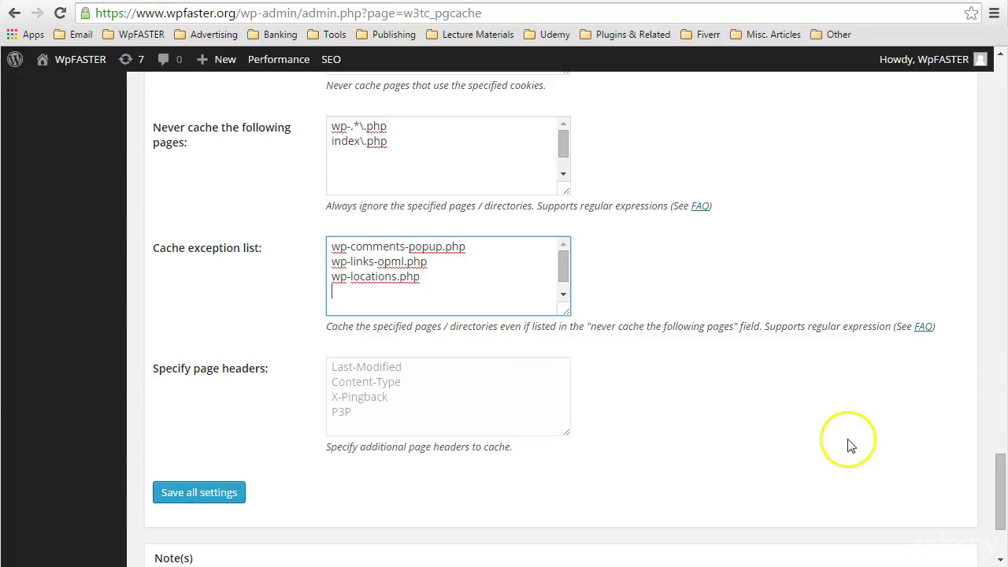
Review the Page Cache sections in order: General, Cache Preload, Purge Policy, Advanced, and the closing notes about Browser Cache settings.
{"action": "scroll", "coordinate": [849, 445], "scroll_direction": "up", "scroll_amount": 10}
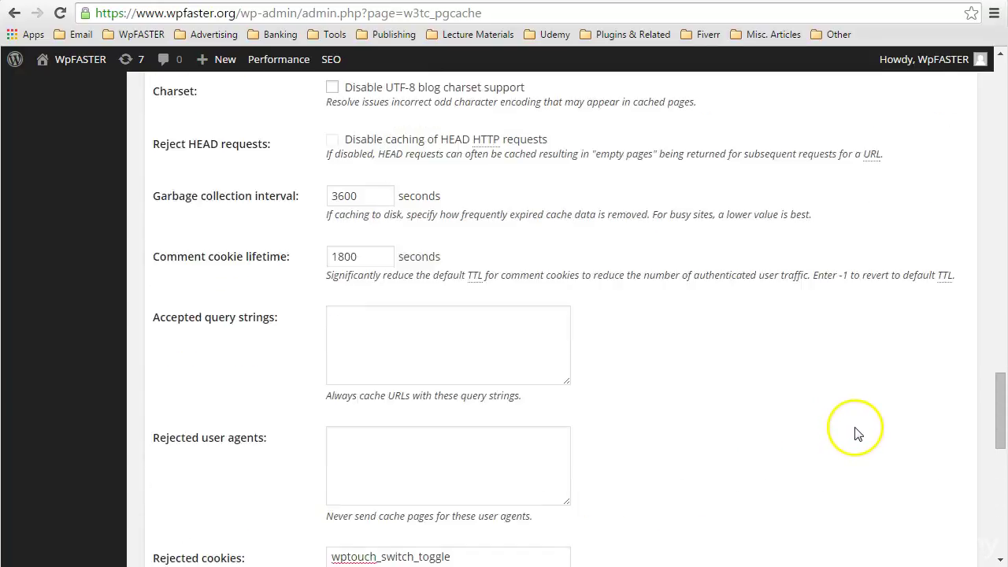
{"action": "scroll", "coordinate": [860, 431], "scroll_direction": "up", "scroll_amount": 20}
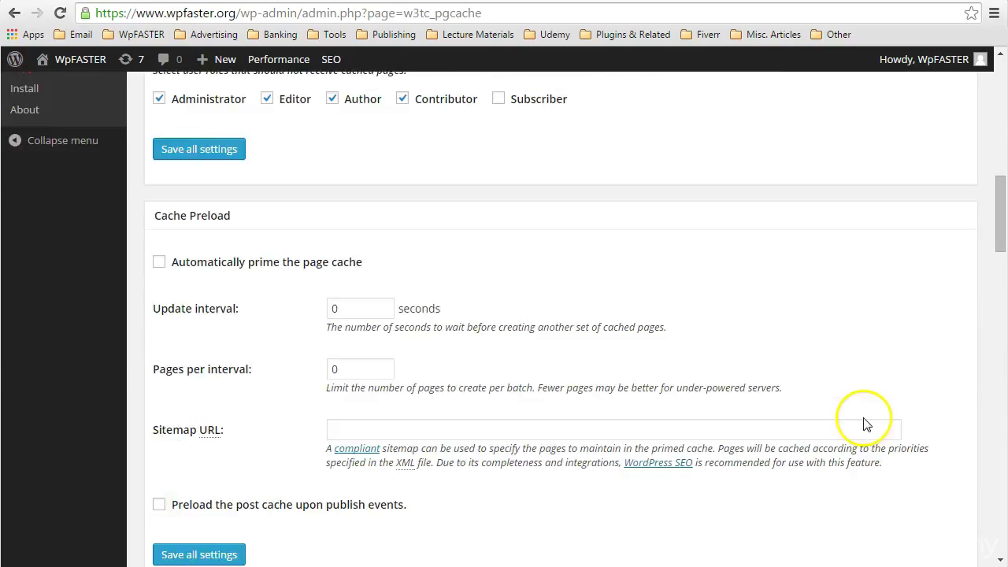
{"action": "scroll", "coordinate": [869, 441], "scroll_direction": "up", "scroll_amount": 8}
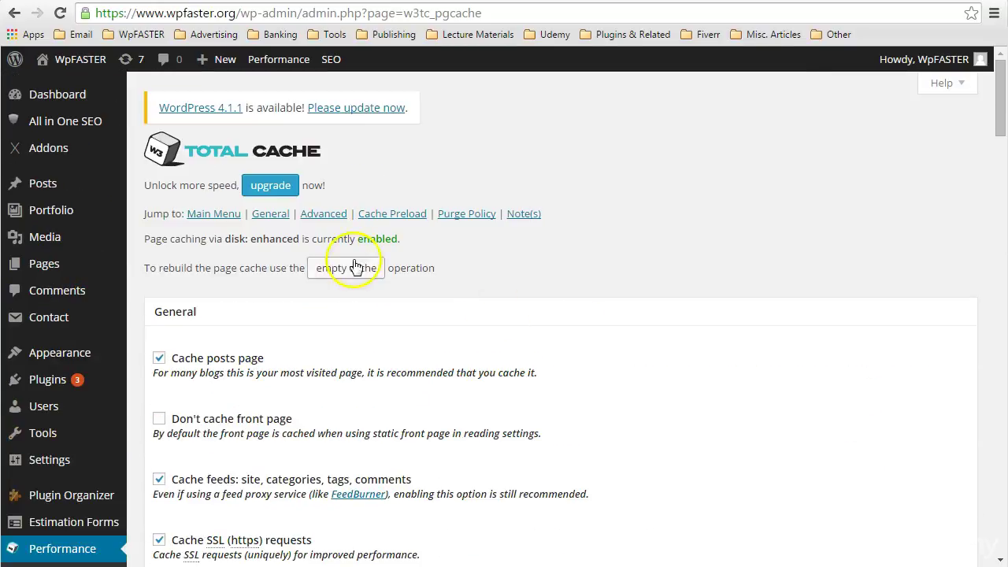
{"action": "left_click", "coordinate": [183, 309]}
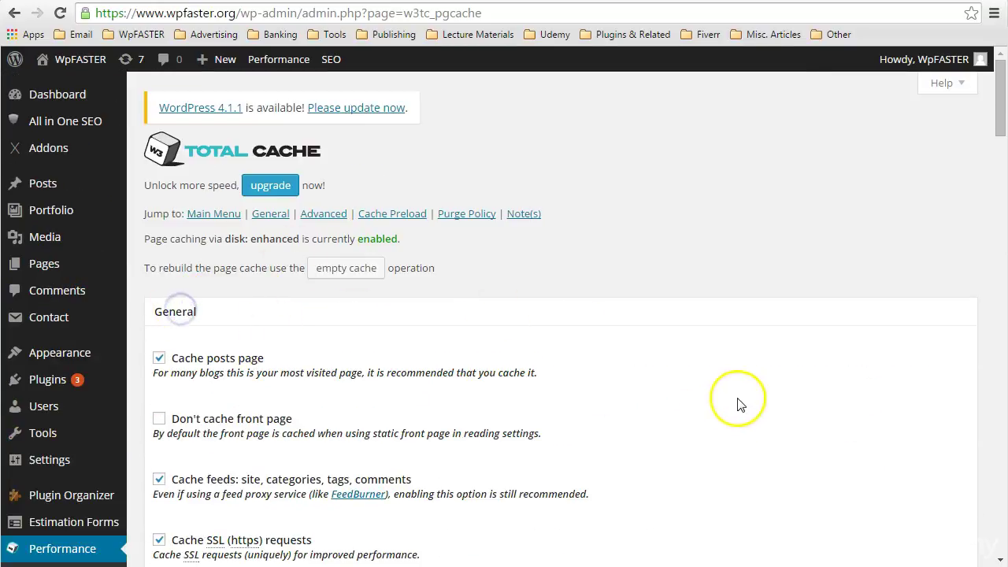
{"action": "scroll", "coordinate": [738, 394], "scroll_direction": "down", "scroll_amount": 2}
{"action": "scroll", "coordinate": [736, 377], "scroll_direction": "down", "scroll_amount": 6}
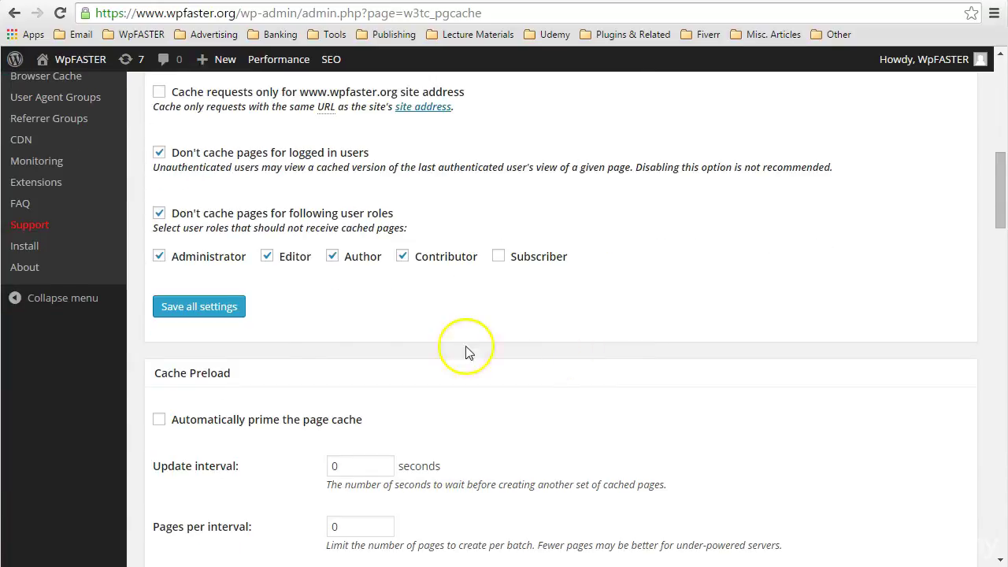
{"action": "left_click", "coordinate": [191, 373]}
{"action": "scroll", "coordinate": [630, 354], "scroll_direction": "down", "scroll_amount": 4}
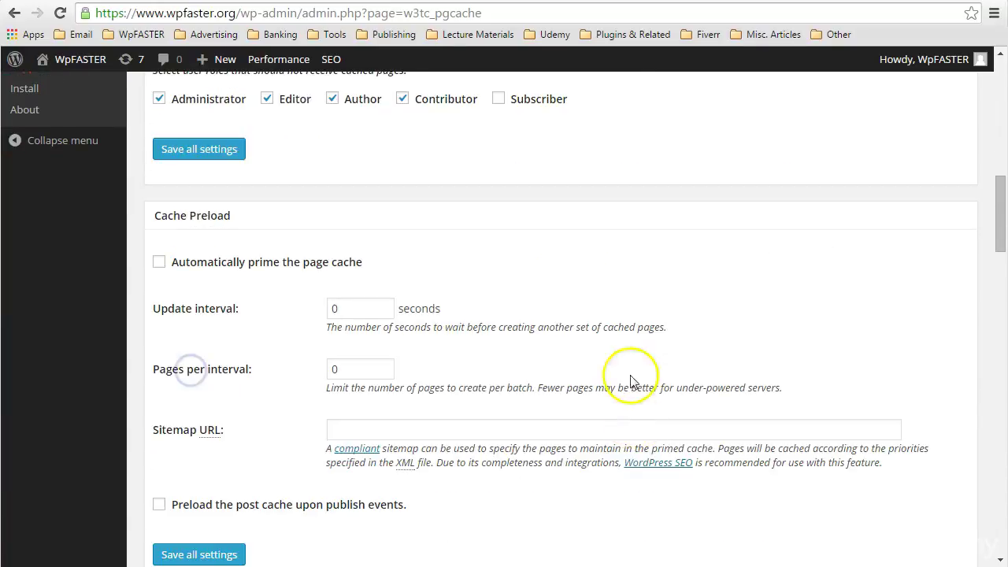
{"action": "scroll", "coordinate": [630, 307], "scroll_direction": "down", "scroll_amount": 2}
{"action": "left_click", "coordinate": [222, 304]}
{"action": "scroll", "coordinate": [599, 370], "scroll_direction": "down", "scroll_amount": 9}
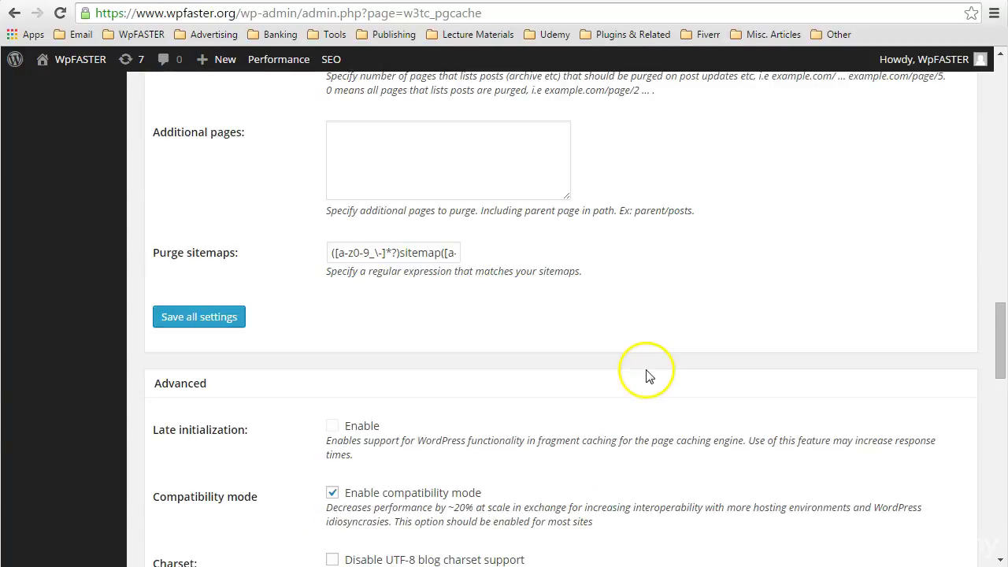
{"action": "left_click", "coordinate": [201, 306]}
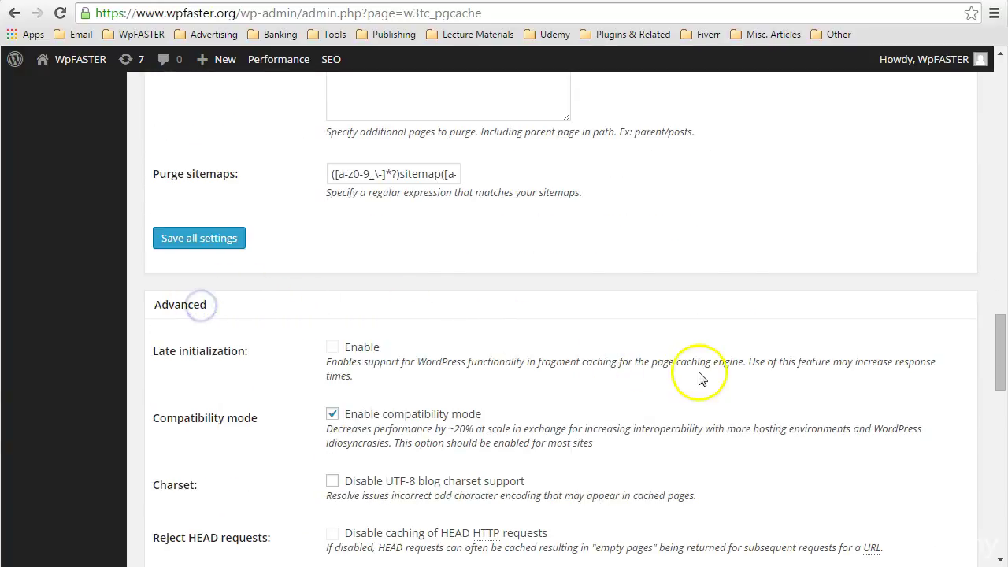
{"action": "scroll", "coordinate": [708, 370], "scroll_direction": "down", "scroll_amount": 4}
{"action": "scroll", "coordinate": [708, 371], "scroll_direction": "down", "scroll_amount": 8}
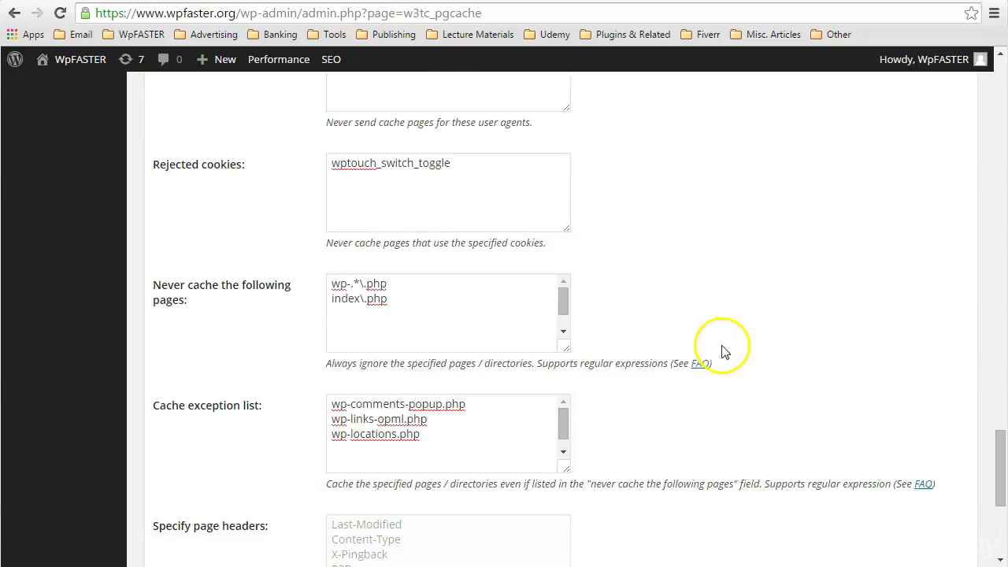
{"action": "scroll", "coordinate": [736, 342], "scroll_direction": "down", "scroll_amount": 2}
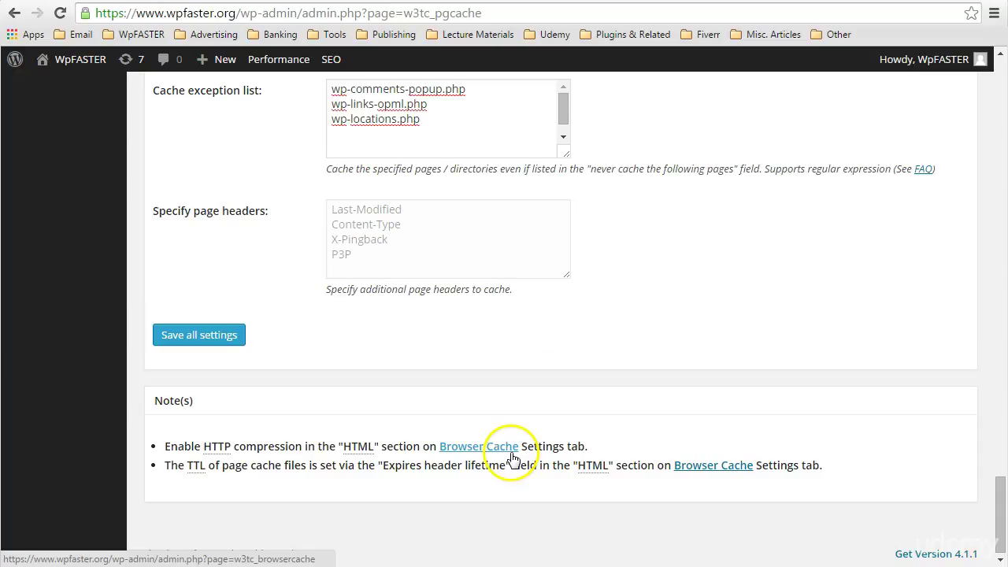
{"action": "scroll", "coordinate": [912, 402], "scroll_direction": "up", "scroll_amount": 20}
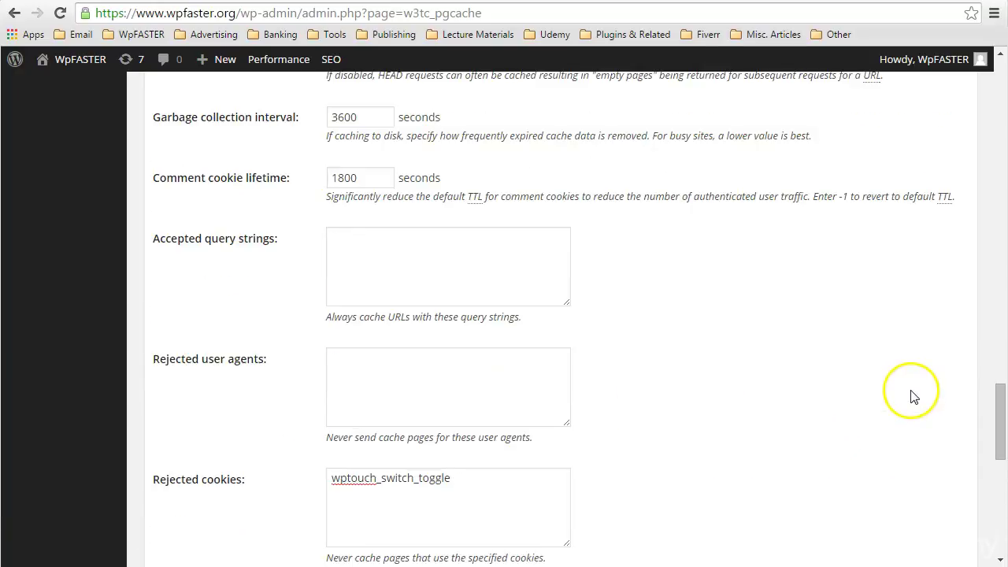
{"action": "scroll", "coordinate": [910, 385], "scroll_direction": "up", "scroll_amount": 20}
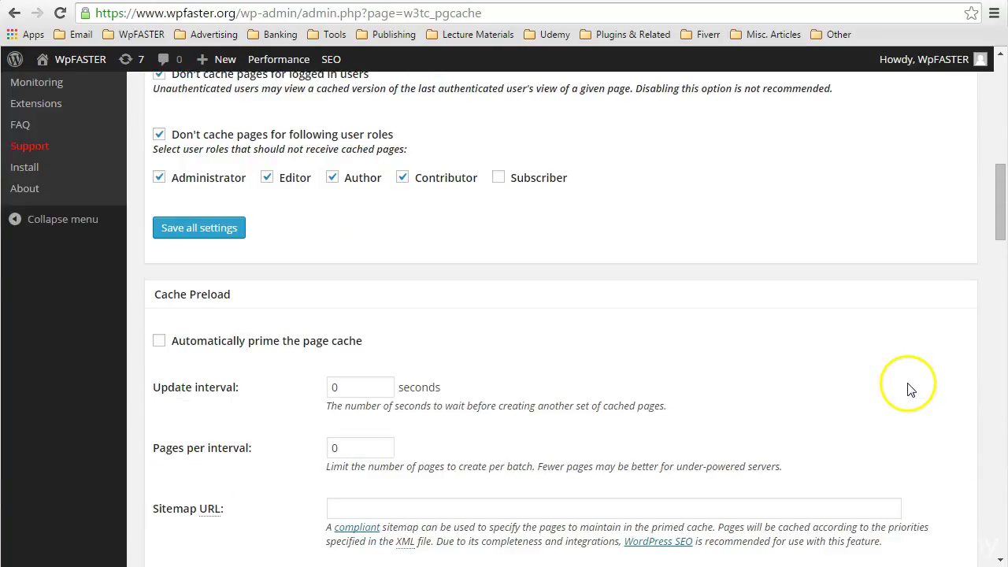
{"action": "scroll", "coordinate": [904, 375], "scroll_direction": "up", "scroll_amount": 2}
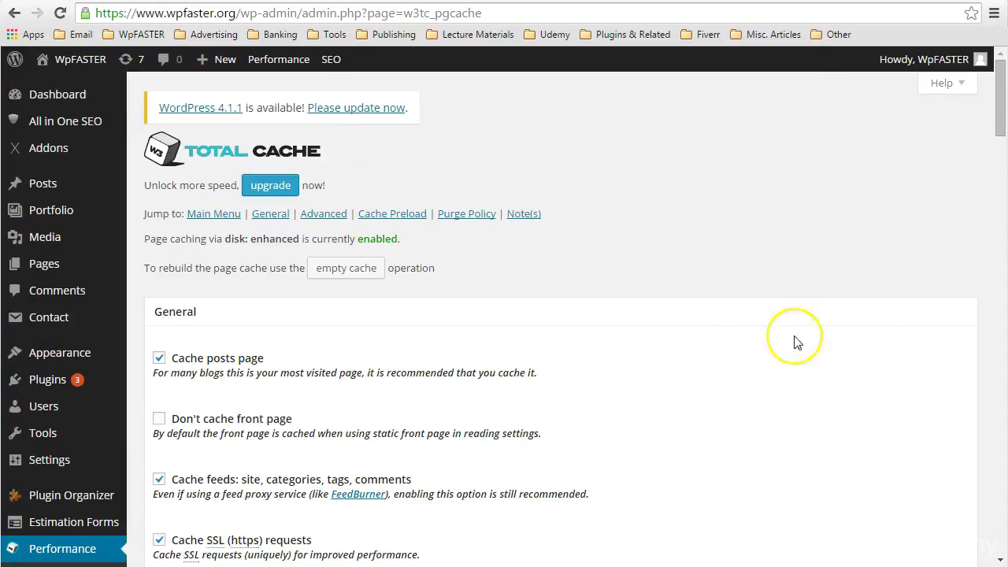
{"action": "scroll", "coordinate": [732, 324], "scroll_direction": "down", "scroll_amount": 2}
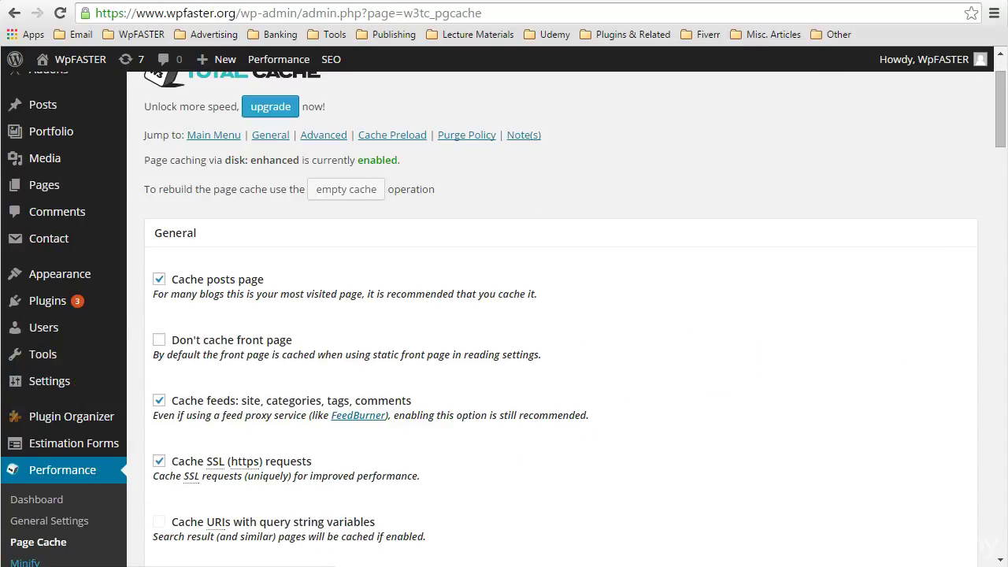
{"action": "scroll", "coordinate": [551, 315], "scroll_direction": "up", "scroll_amount": 2}
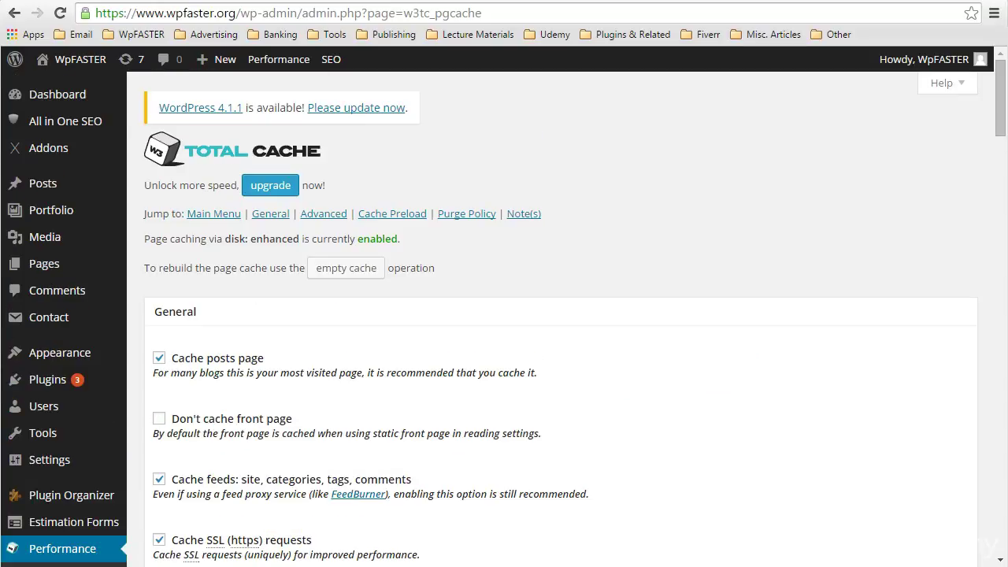